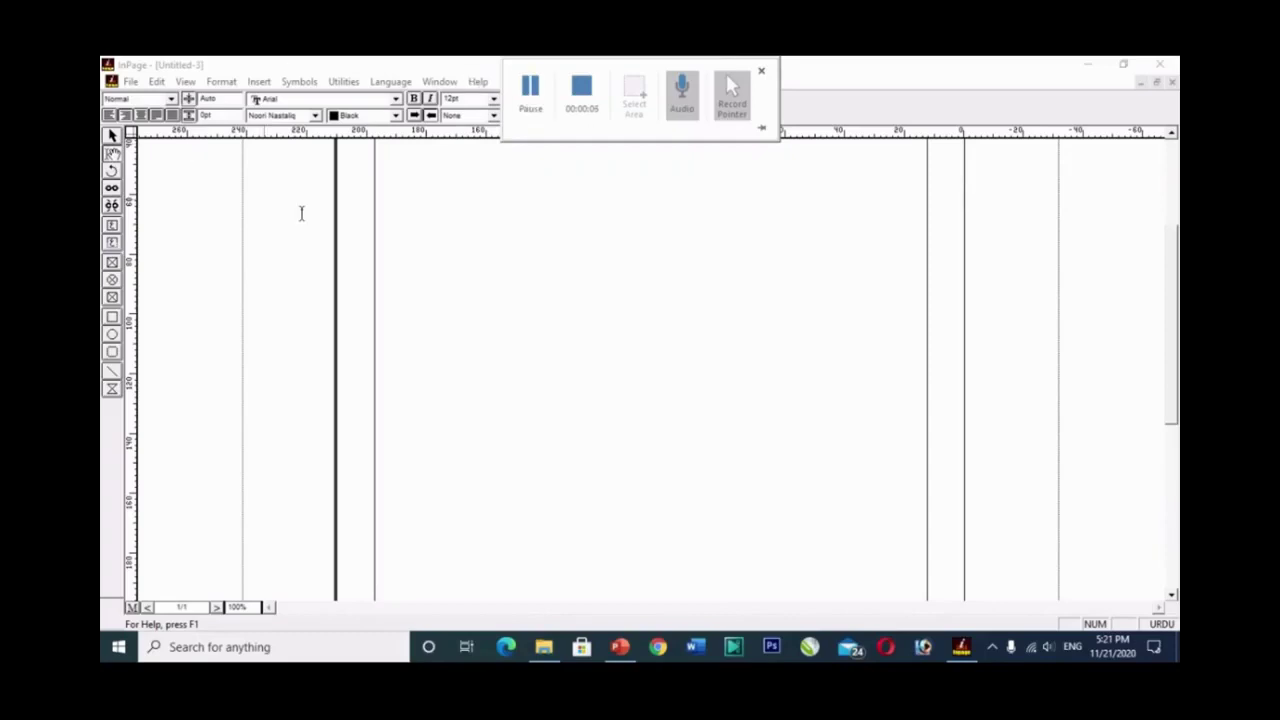
Step: Insert a table with 1 row and 3 columns, keeping the column width on Auto
left_click(262, 84)
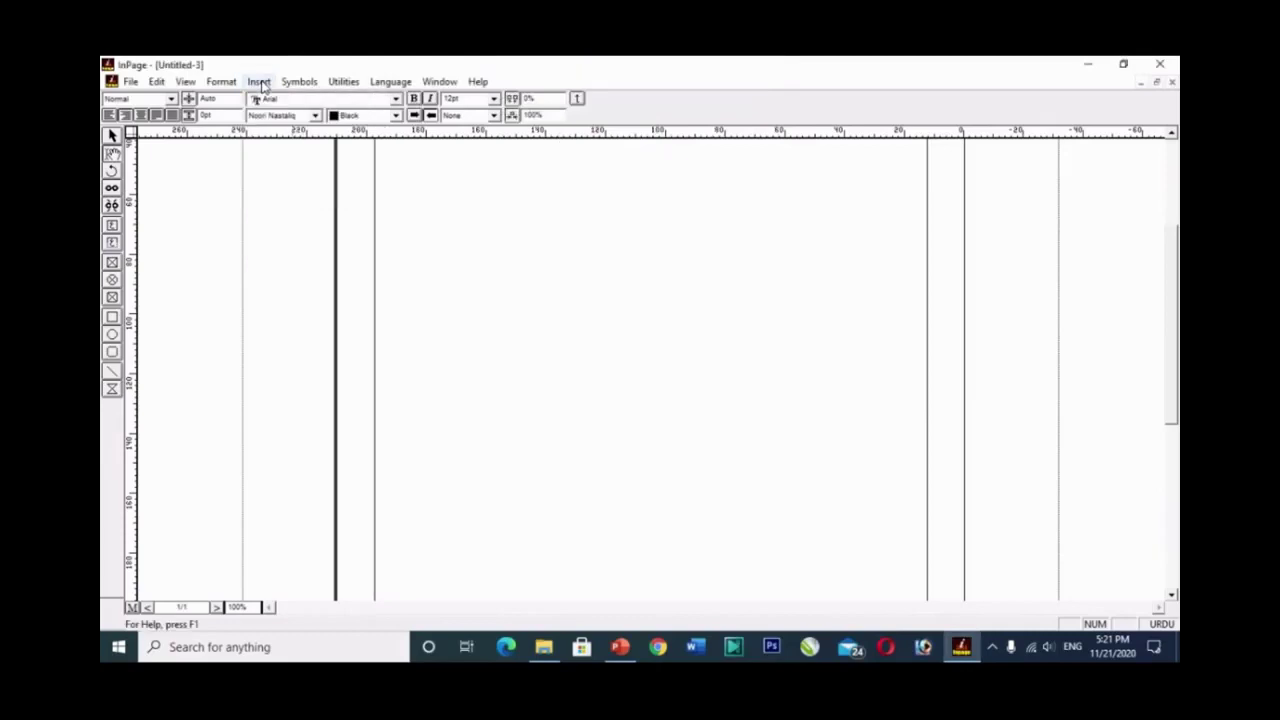
left_click(262, 86)
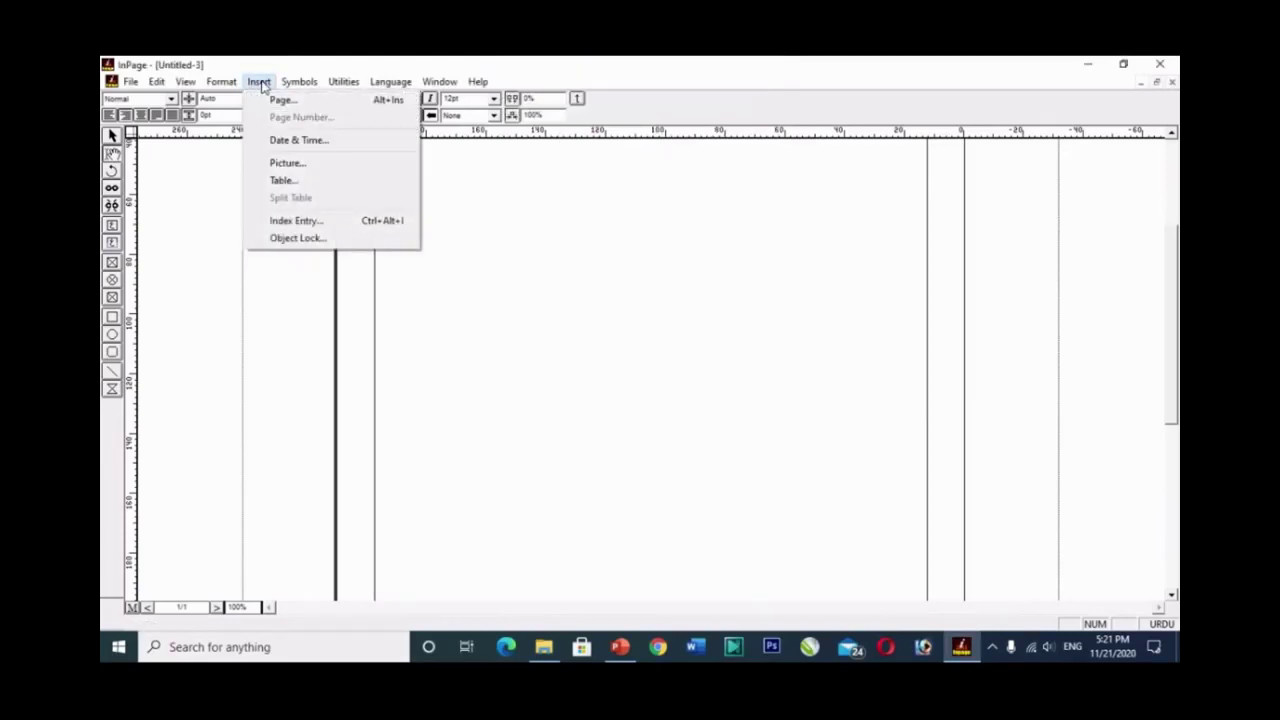
left_click(292, 181)
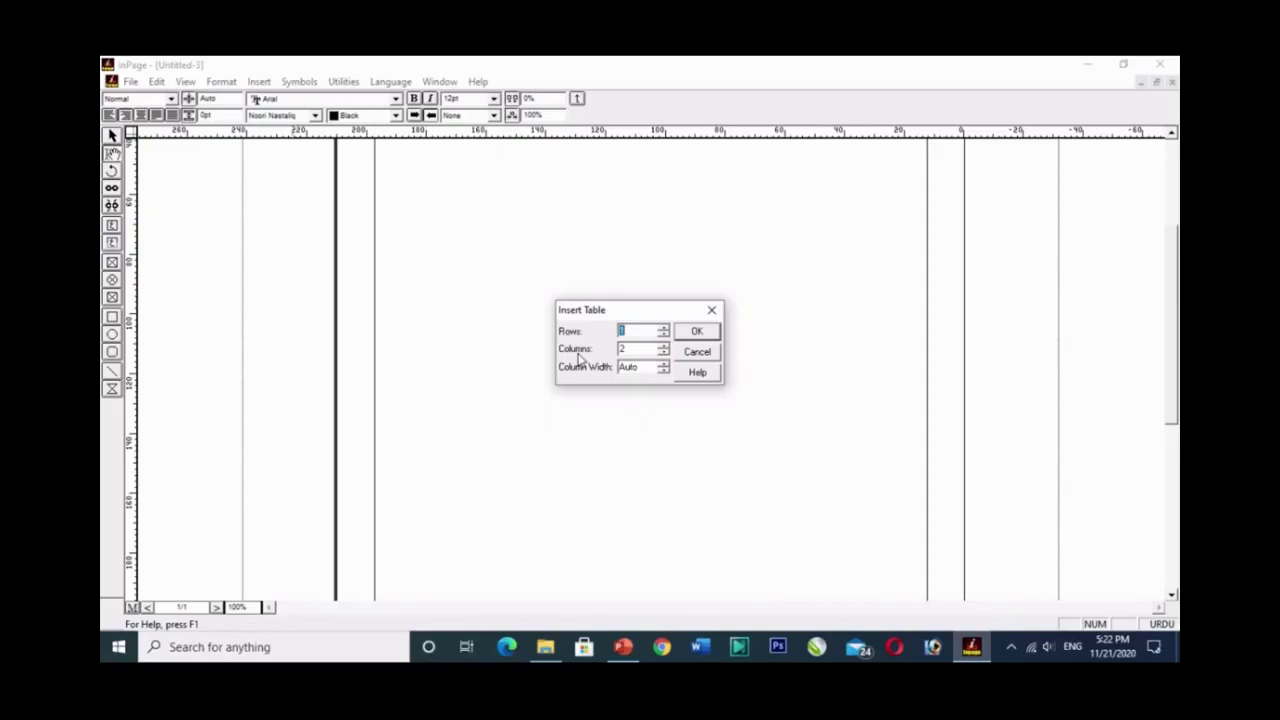
left_click(664, 346)
left_click(697, 331)
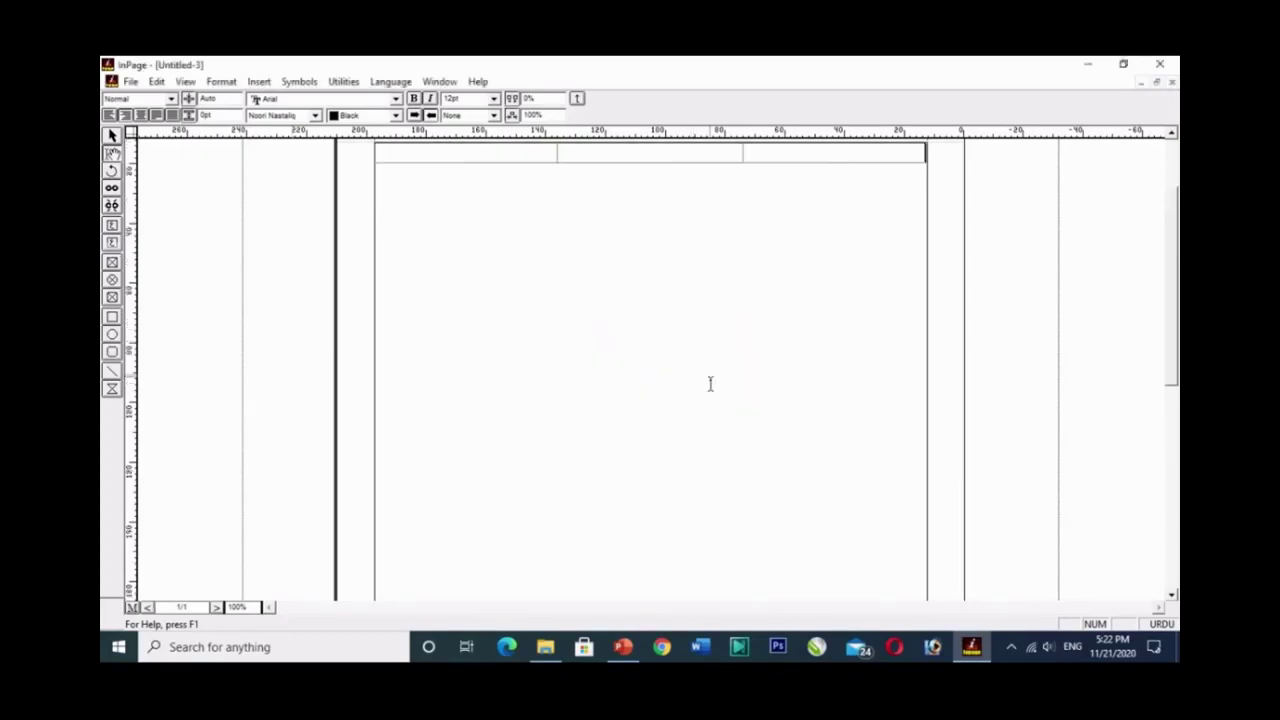
Step: Place the text cursor below the three-column table and add two line breaks
right_click(516, 224)
mouse_move(543, 232)
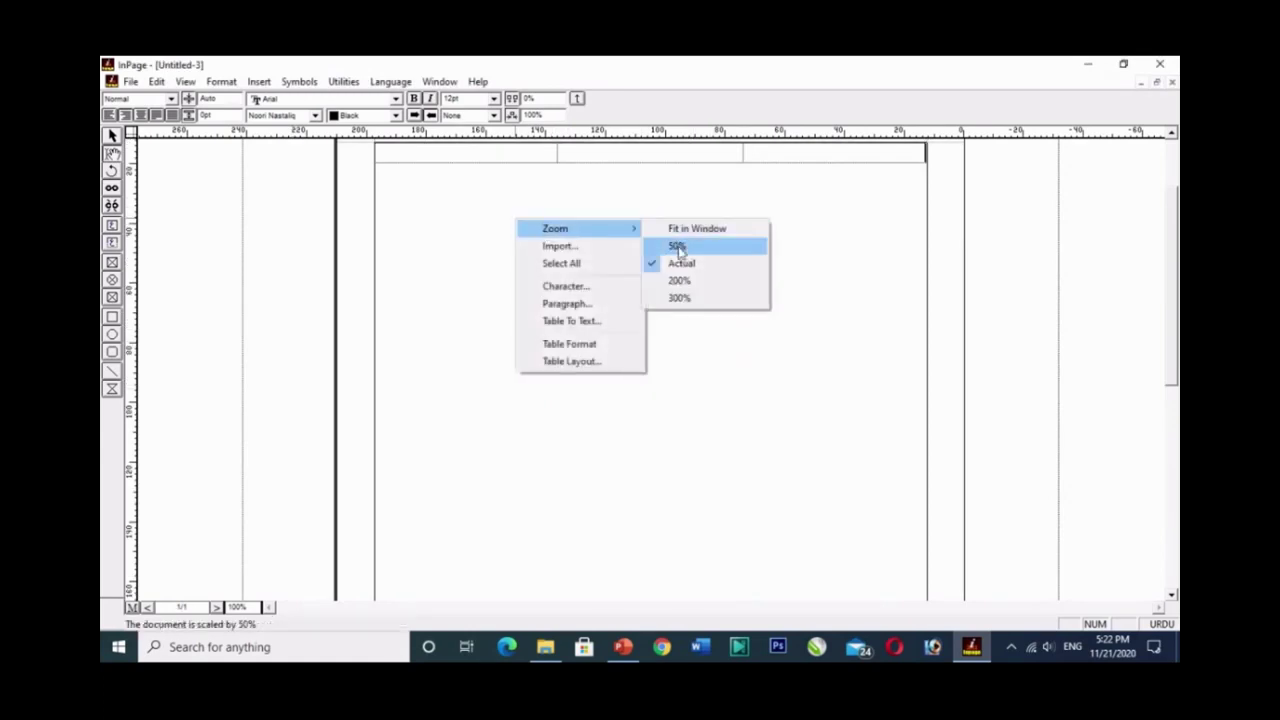
left_click(688, 283)
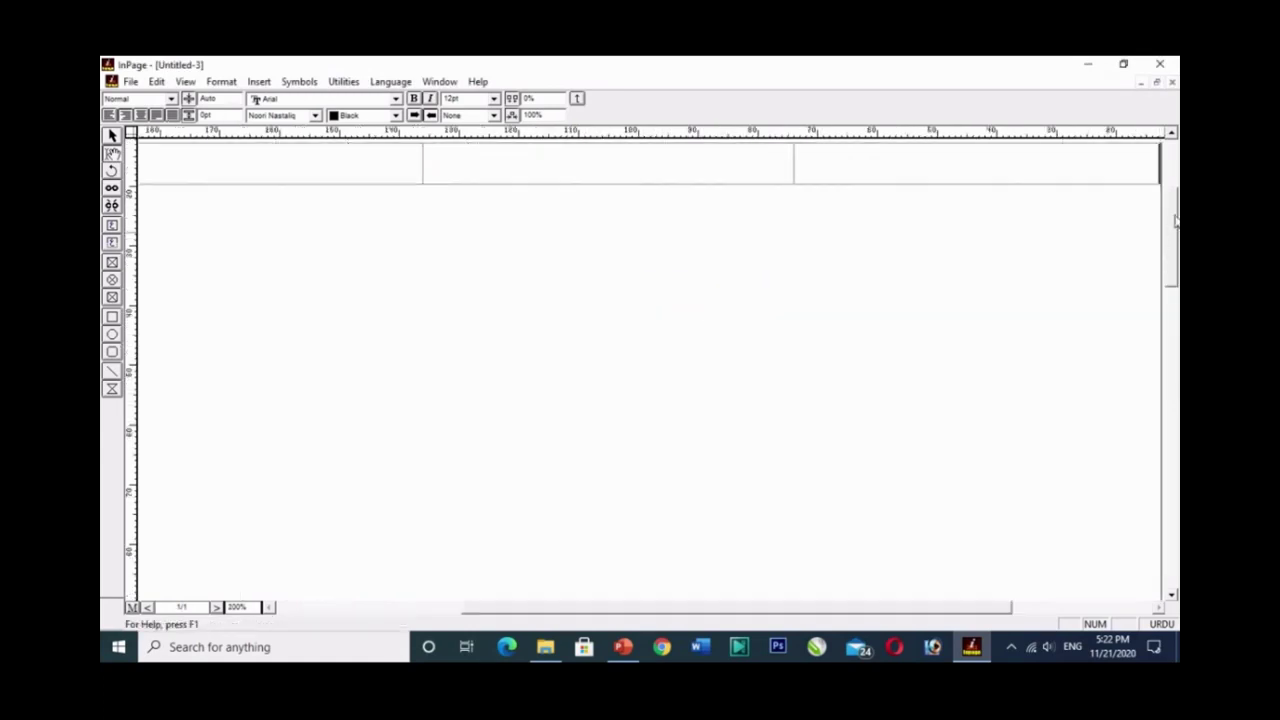
left_click_drag(1174, 240, 1175, 198)
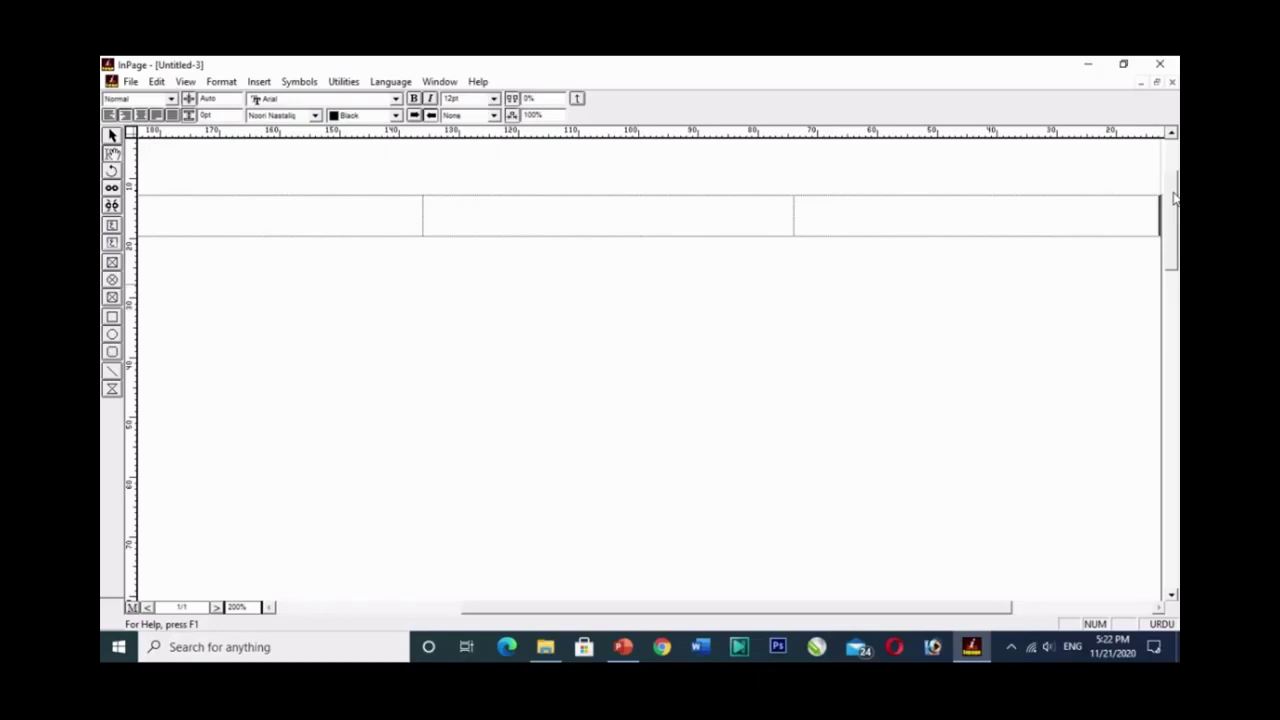
left_click_drag(1175, 198, 1175, 192)
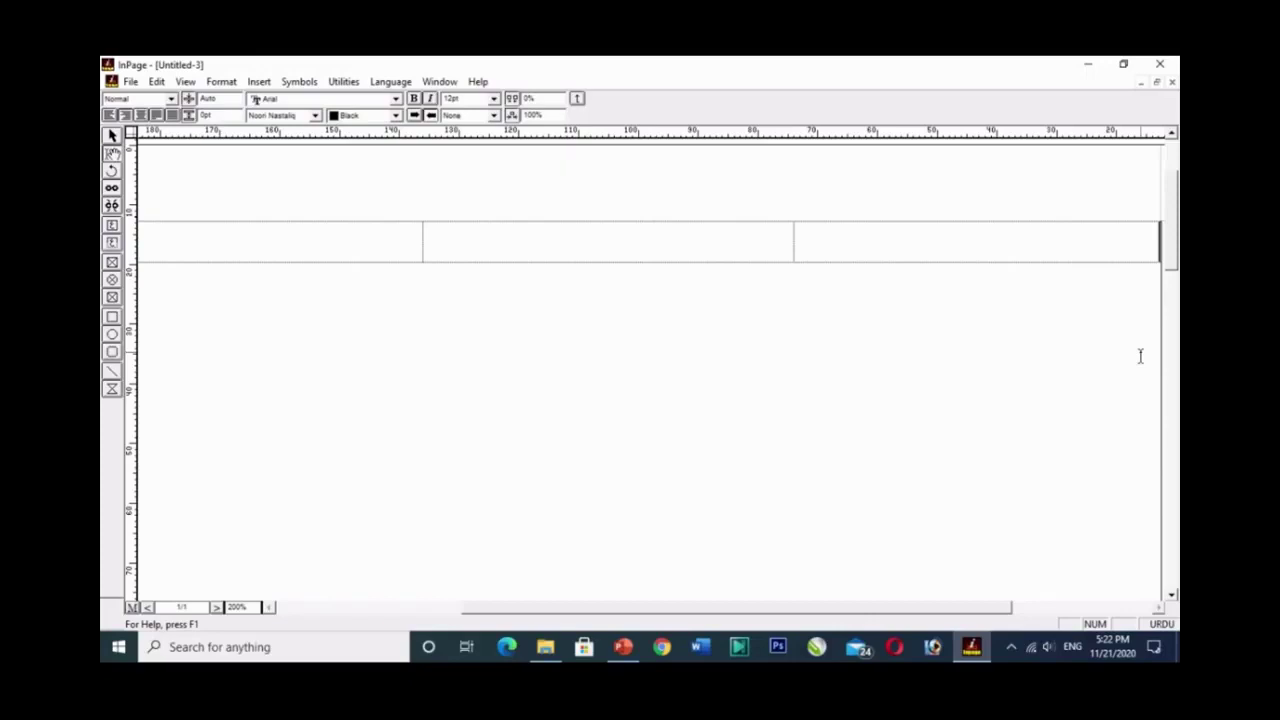
left_click(1144, 322)
key("Return")
key("Return")
Step: Insert a second table below the first one with 1 row, 4 columns and a column width of 20 mm
left_click(259, 82)
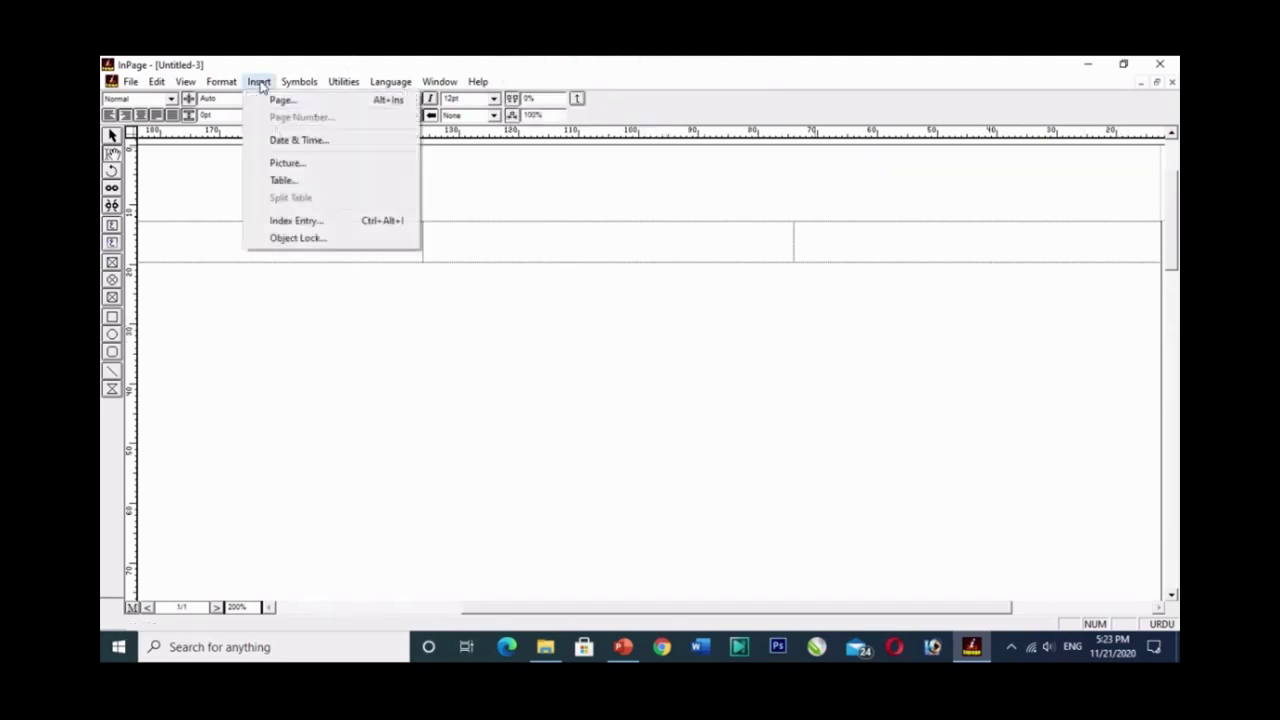
left_click(282, 180)
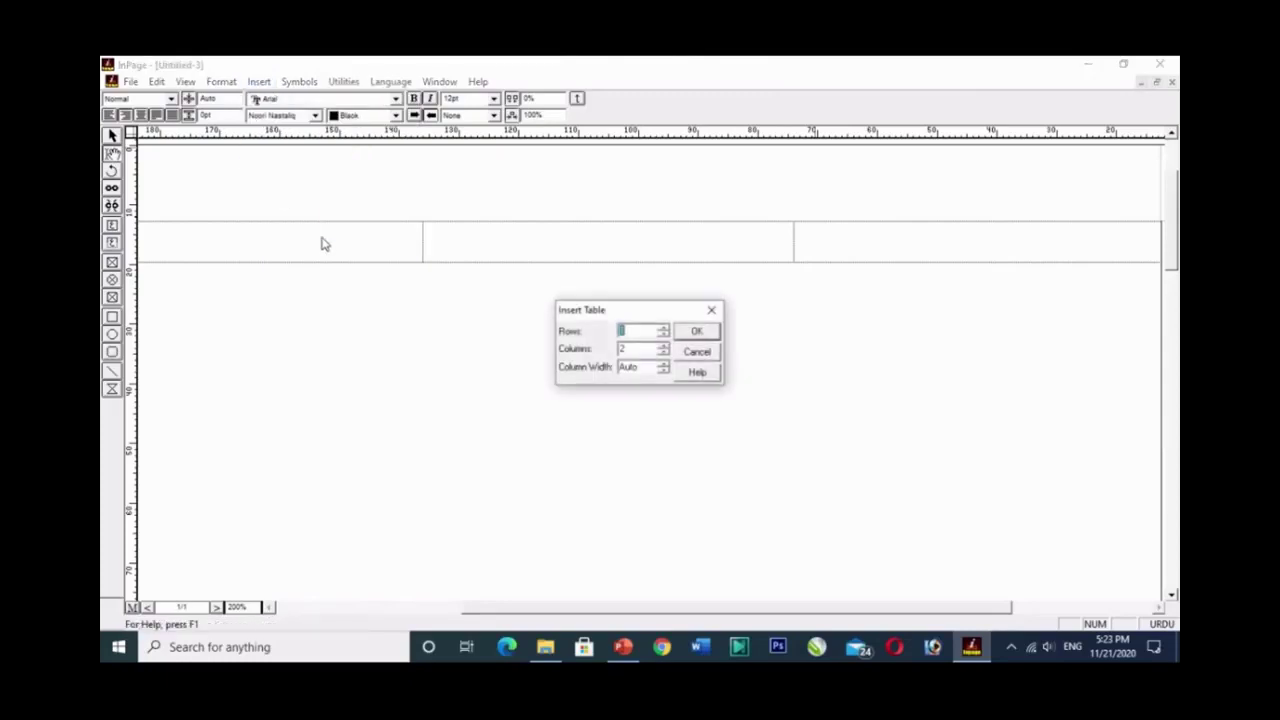
left_click(663, 345)
left_click(663, 345)
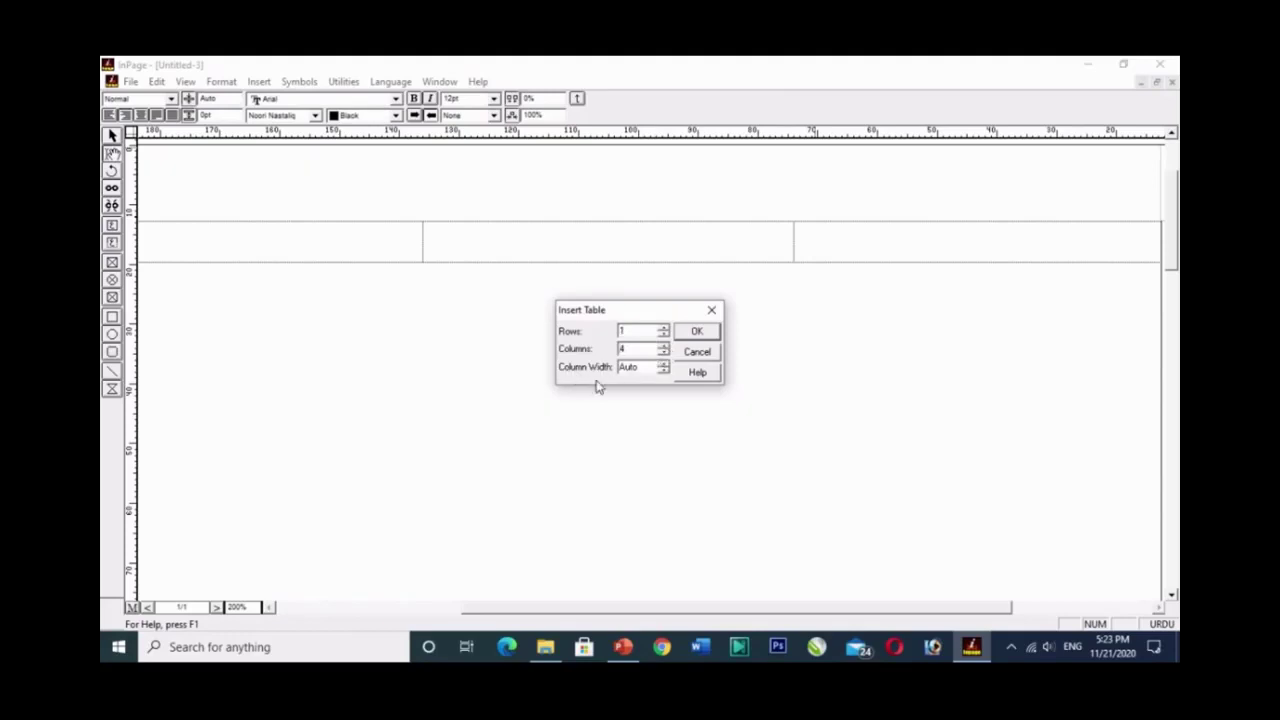
left_click(664, 367)
left_click(664, 366)
left_click(664, 366)
left_click(664, 366)
left_click(663, 364)
left_click(663, 364)
left_click(663, 364)
left_click(663, 364)
left_click(663, 364)
left_click(663, 364)
left_click(663, 364)
left_click(663, 364)
left_click(663, 364)
left_click(663, 364)
left_click(663, 364)
left_click(663, 364)
left_click(663, 364)
left_click(663, 364)
left_click(663, 364)
left_click(663, 364)
left_click(663, 364)
left_click(663, 365)
left_click(698, 333)
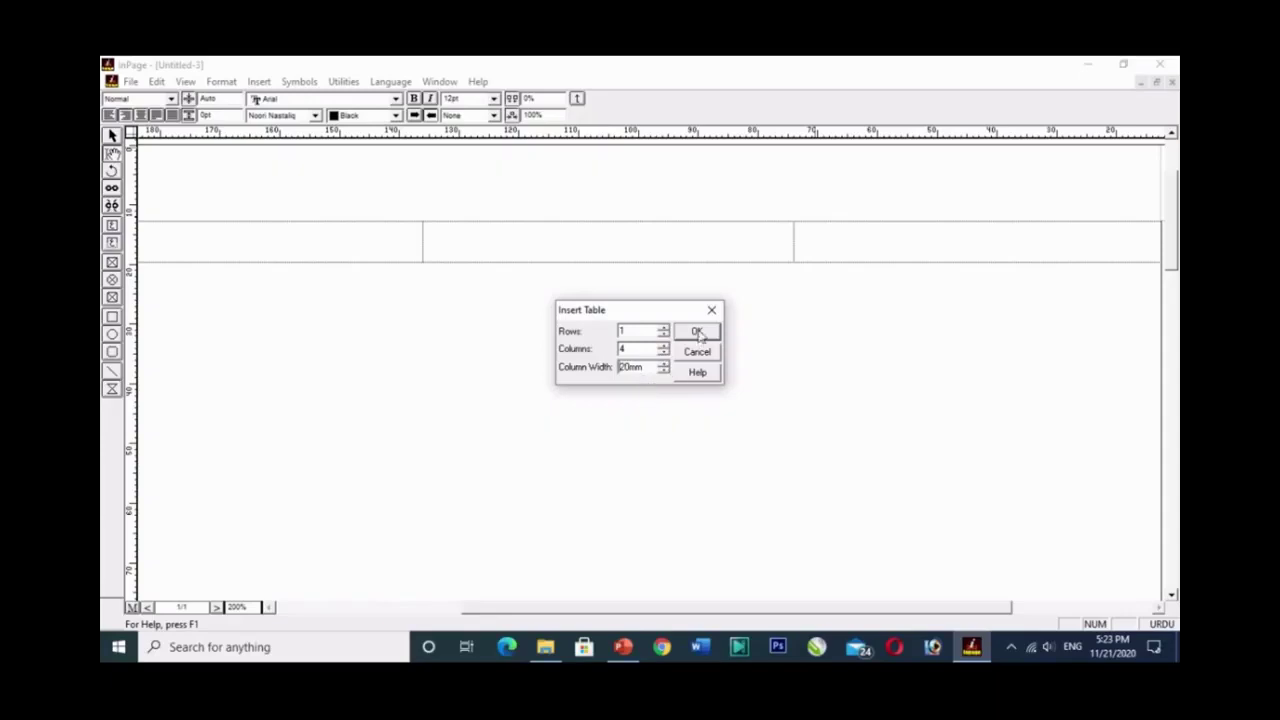
Step: Select all cells of the four-column table and set the table alignment to Centered
right_click(443, 357)
mouse_move(465, 370)
left_click(607, 400)
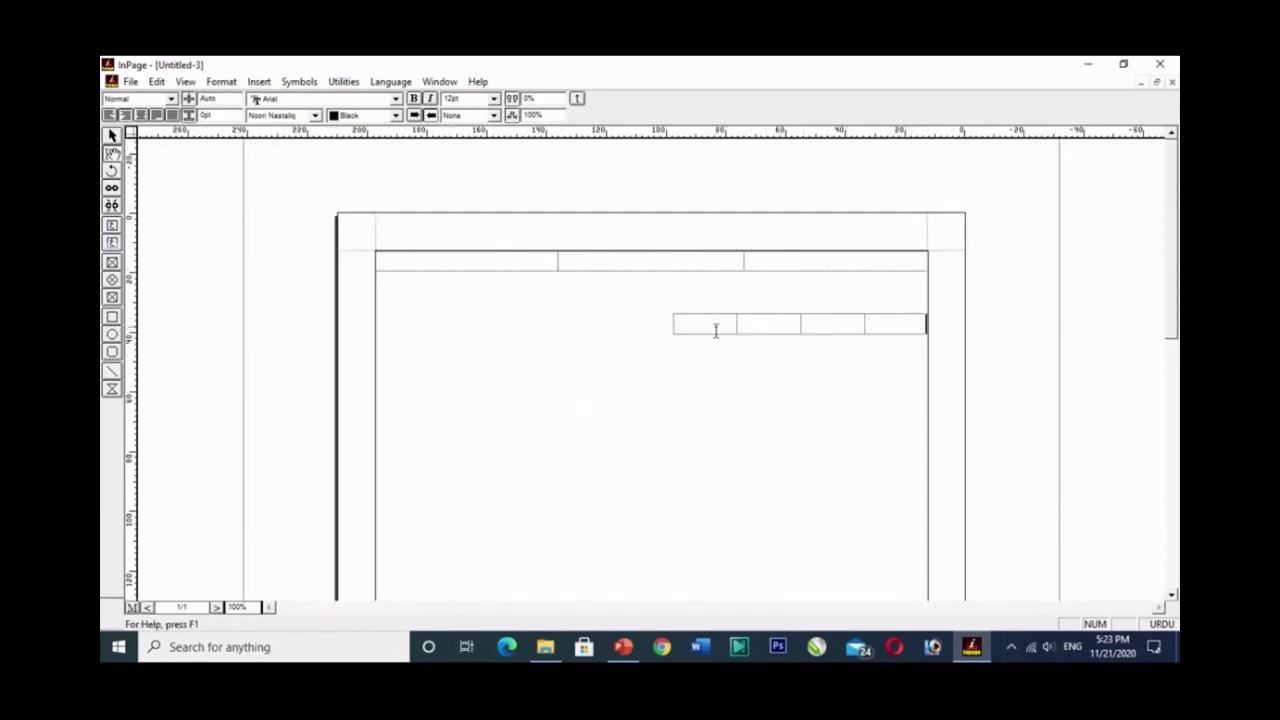
left_click(919, 324)
left_click(876, 330)
left_click_drag(866, 325, 725, 328)
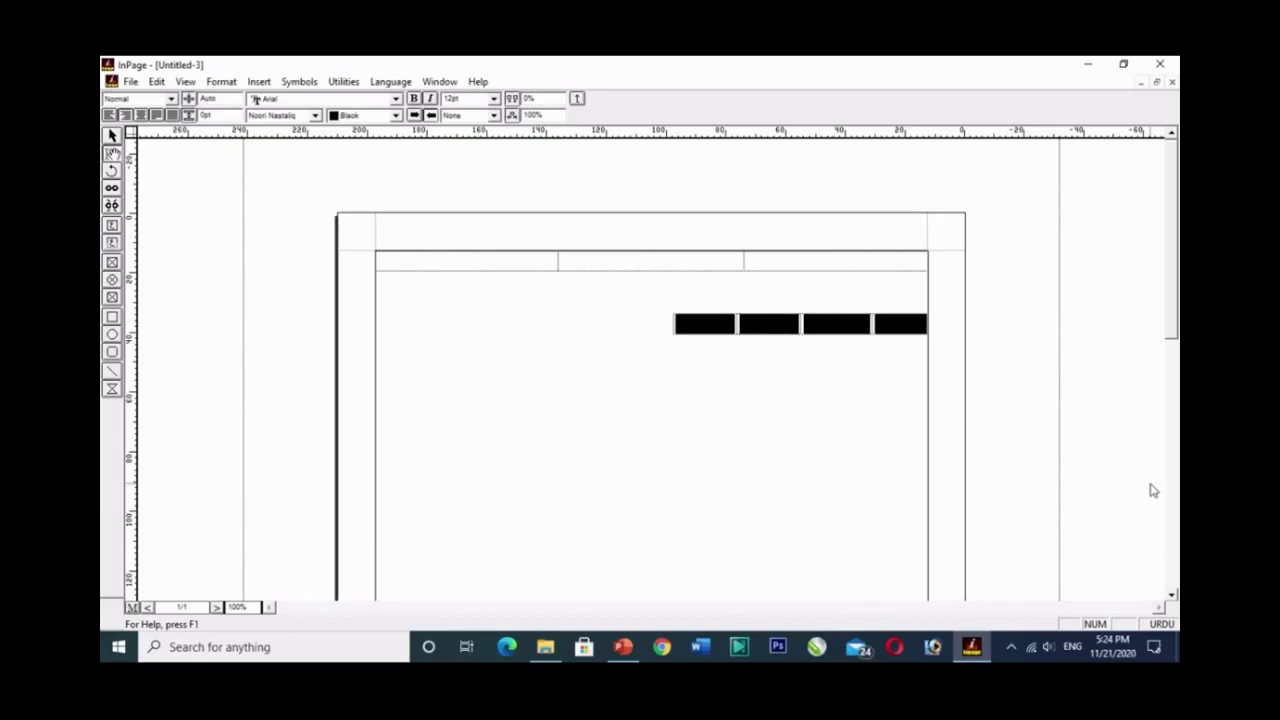
left_click(221, 82)
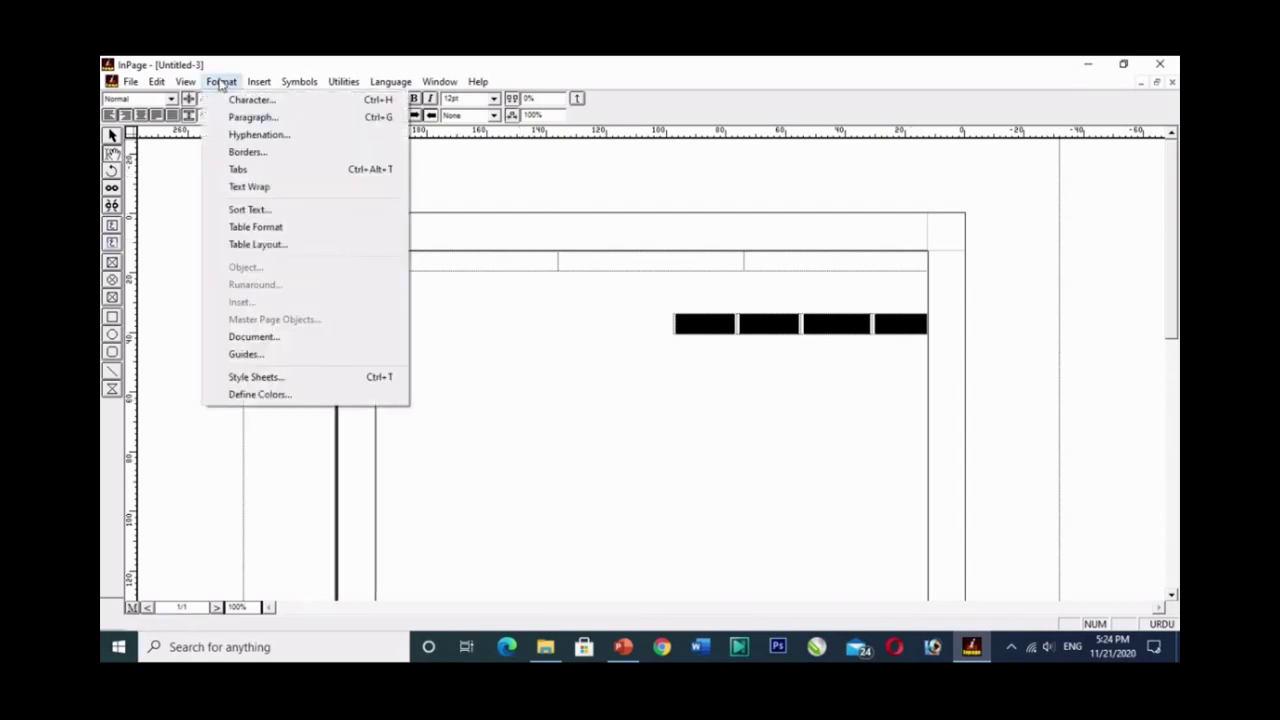
left_click(233, 230)
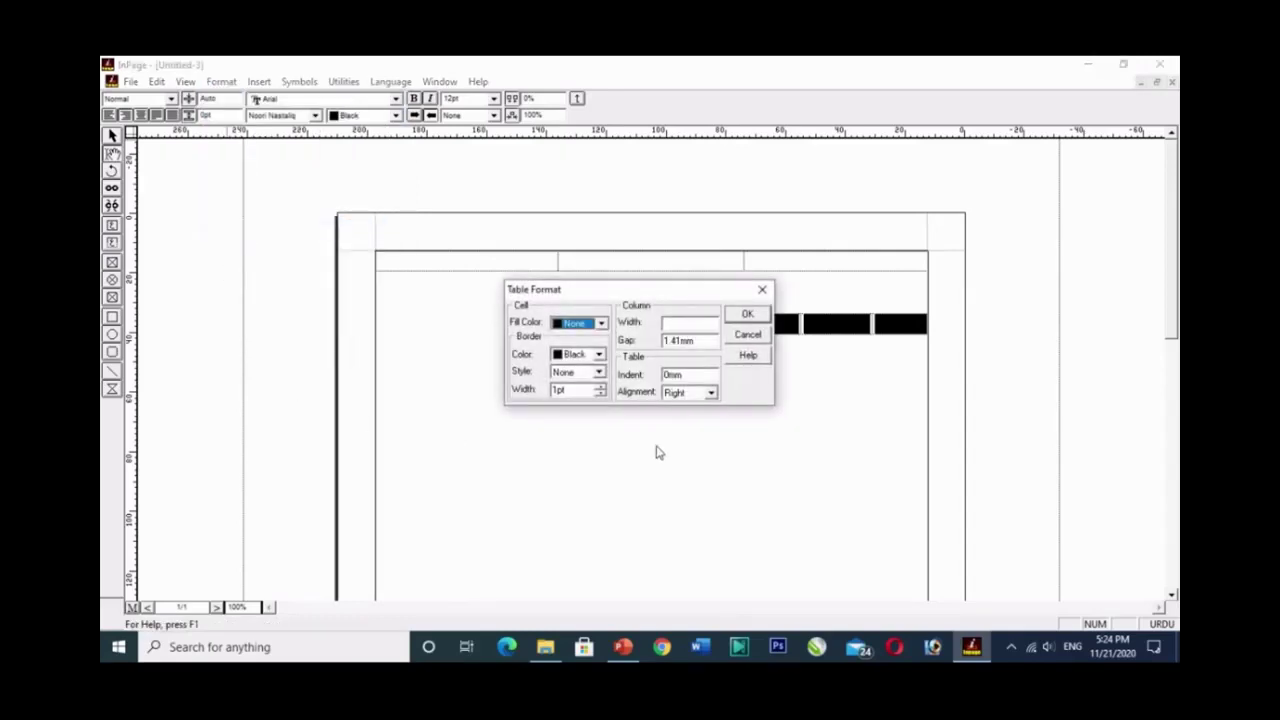
left_click(710, 393)
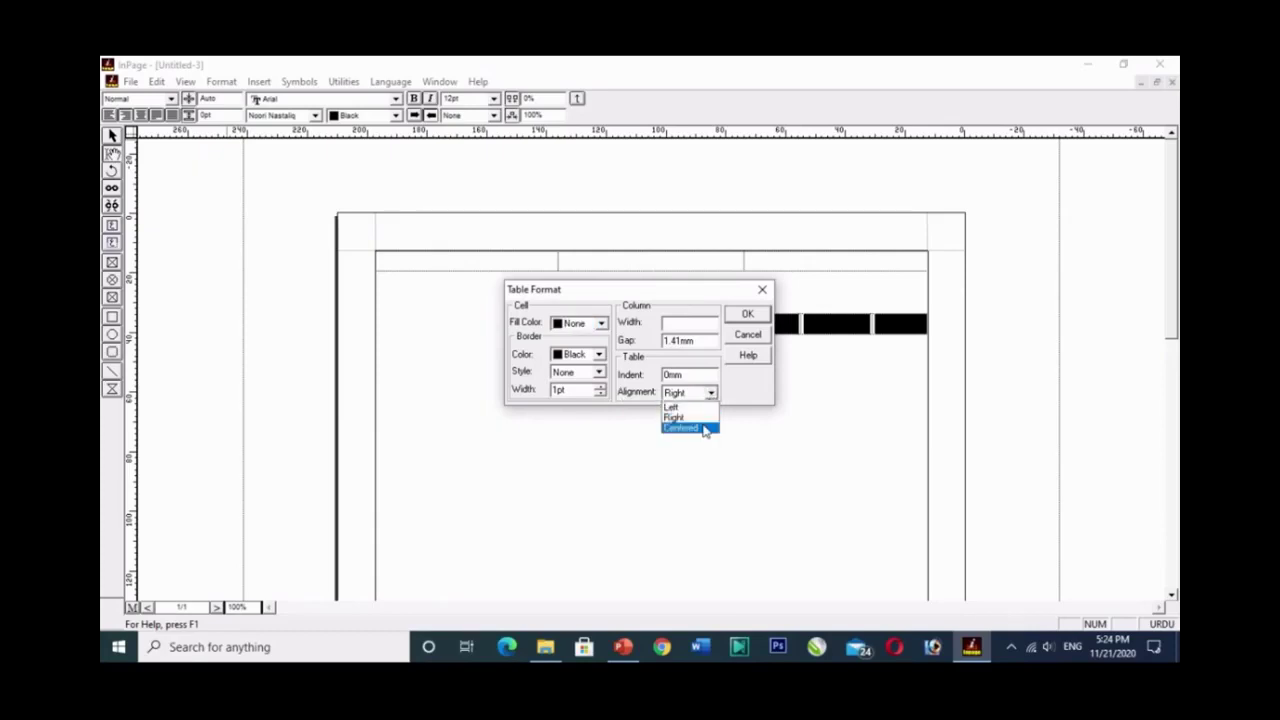
left_click(703, 428)
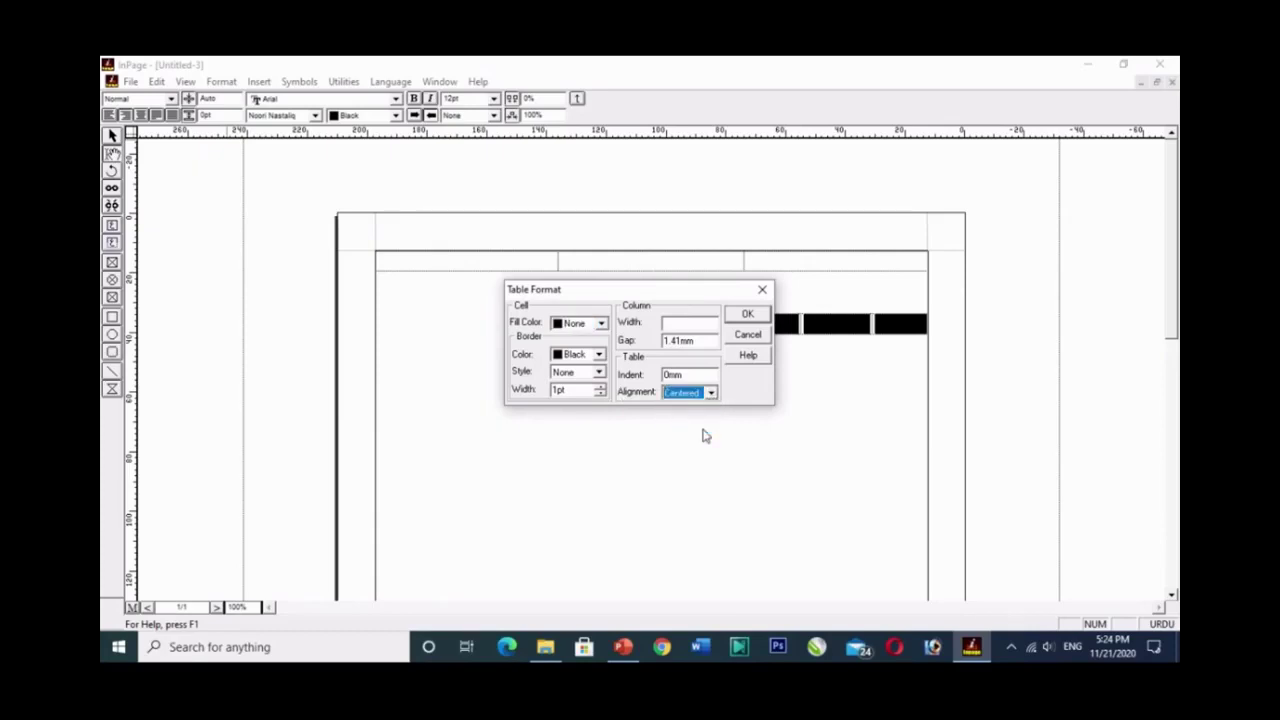
left_click(747, 316)
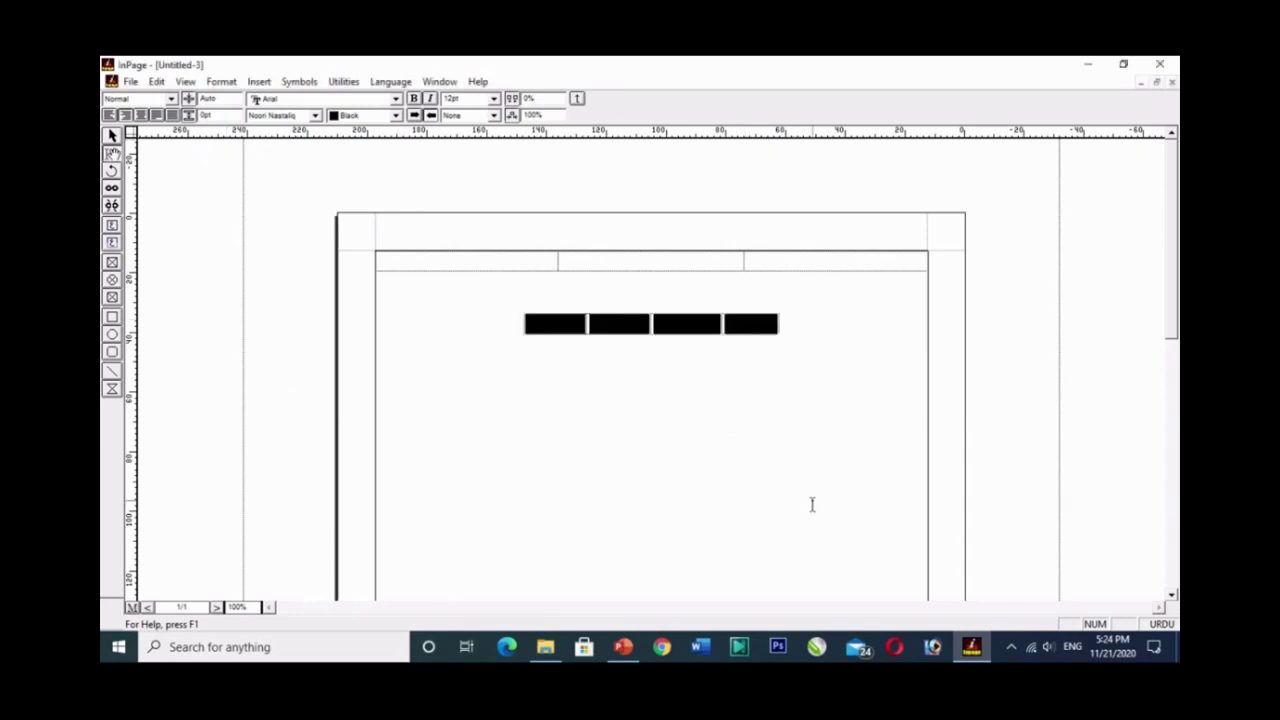
Step: Widen the leftmost and rightmost columns of the four-column table by moving the table's outer borders outward
left_click(565, 325)
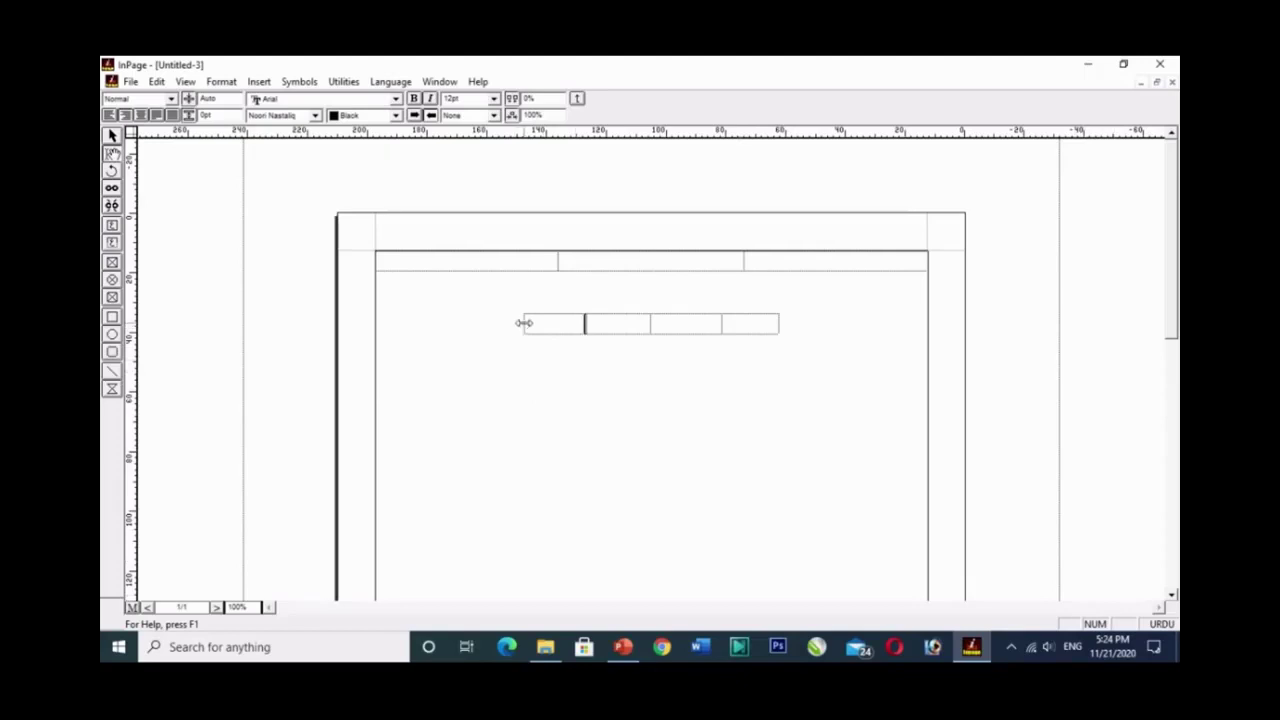
left_click_drag(524, 322, 470, 329)
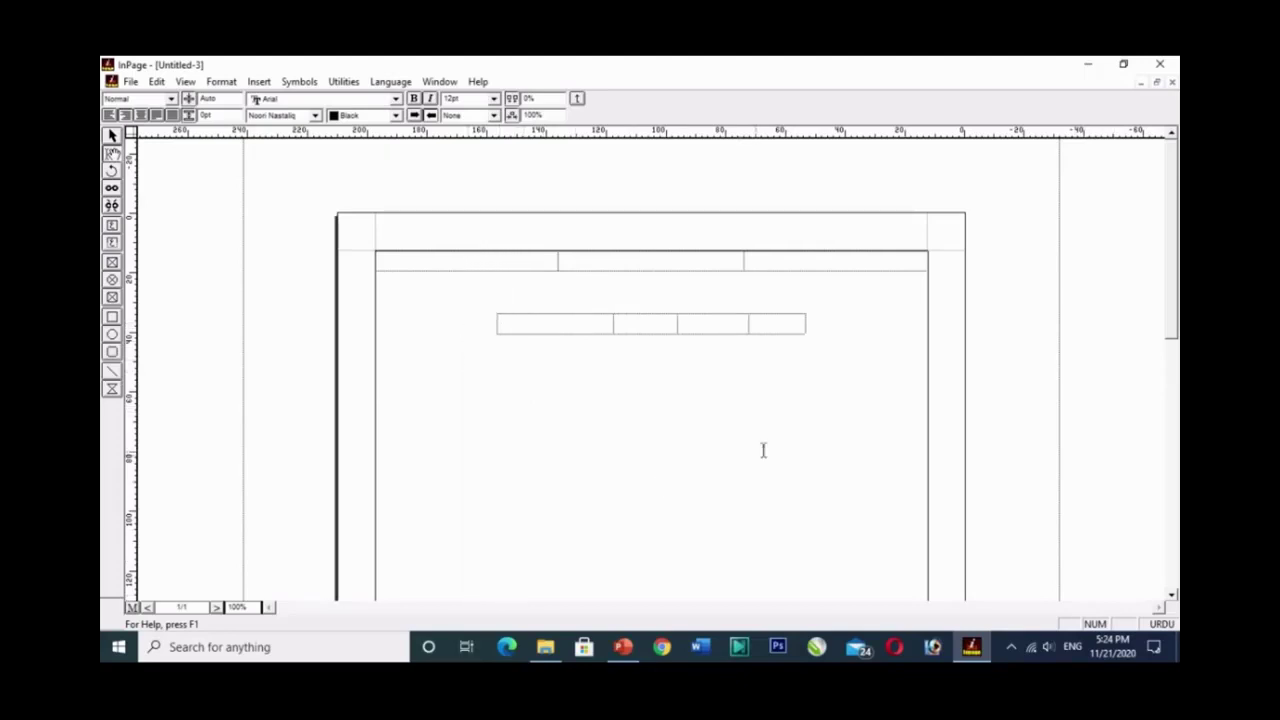
left_click(808, 321)
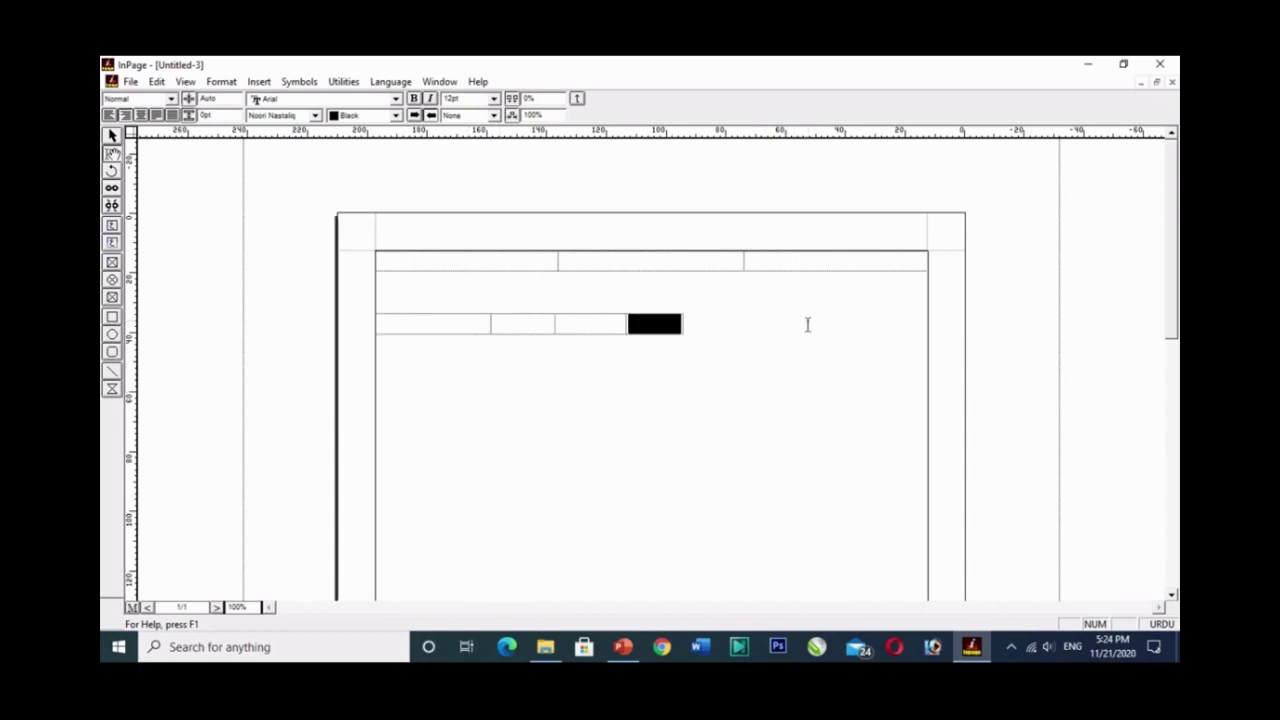
left_click_drag(683, 320, 800, 335)
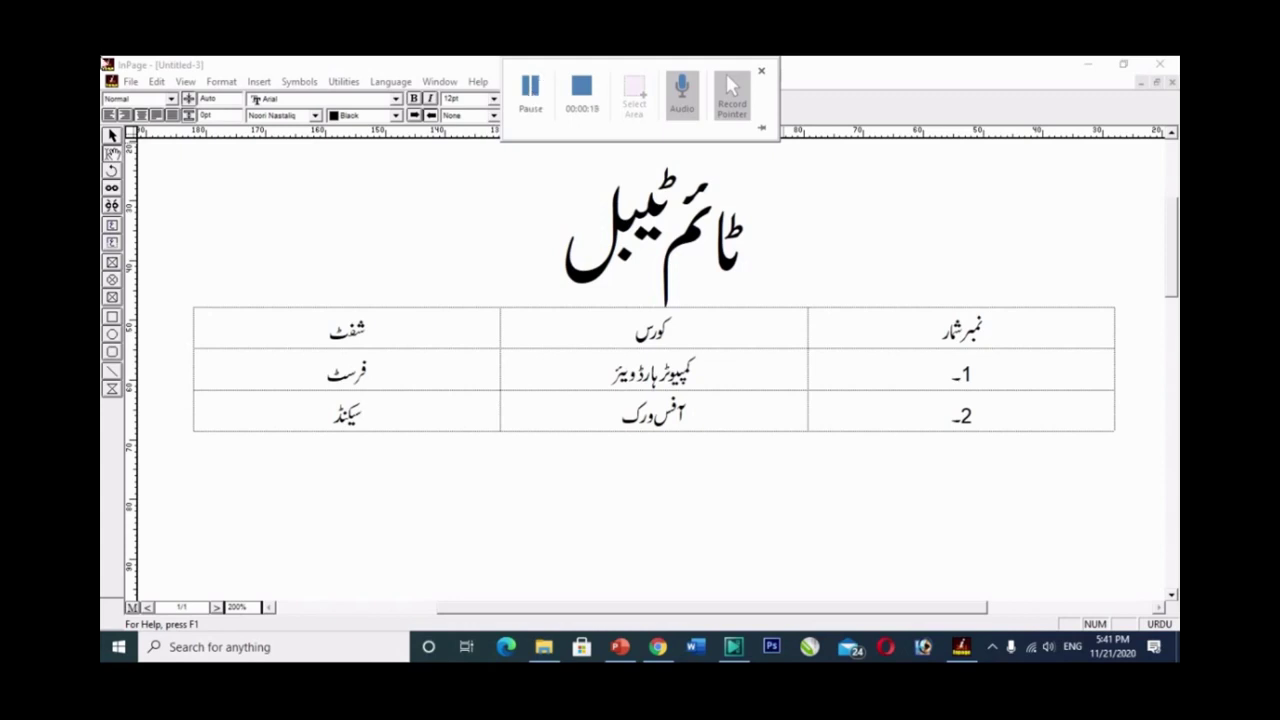
Step: Select all cells of the timetable and set the cell fill color to Cyan in the table format settings
left_click_drag(276, 328, 759, 420)
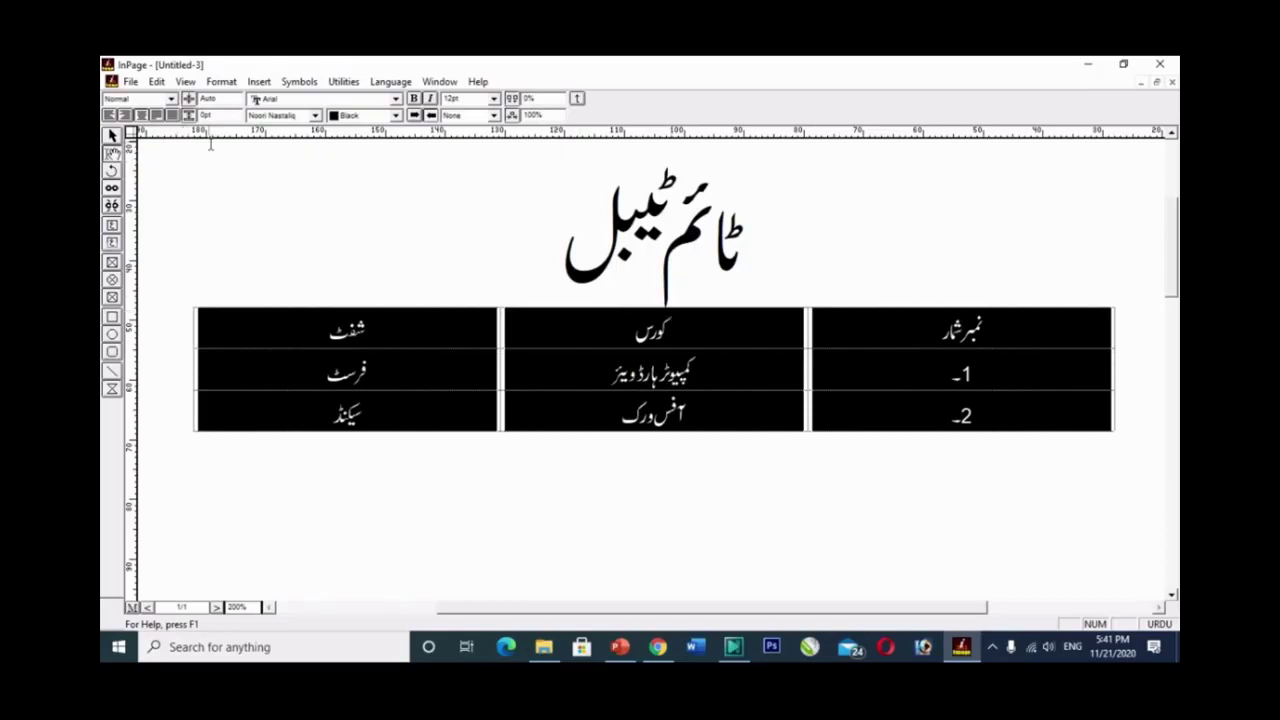
left_click(221, 84)
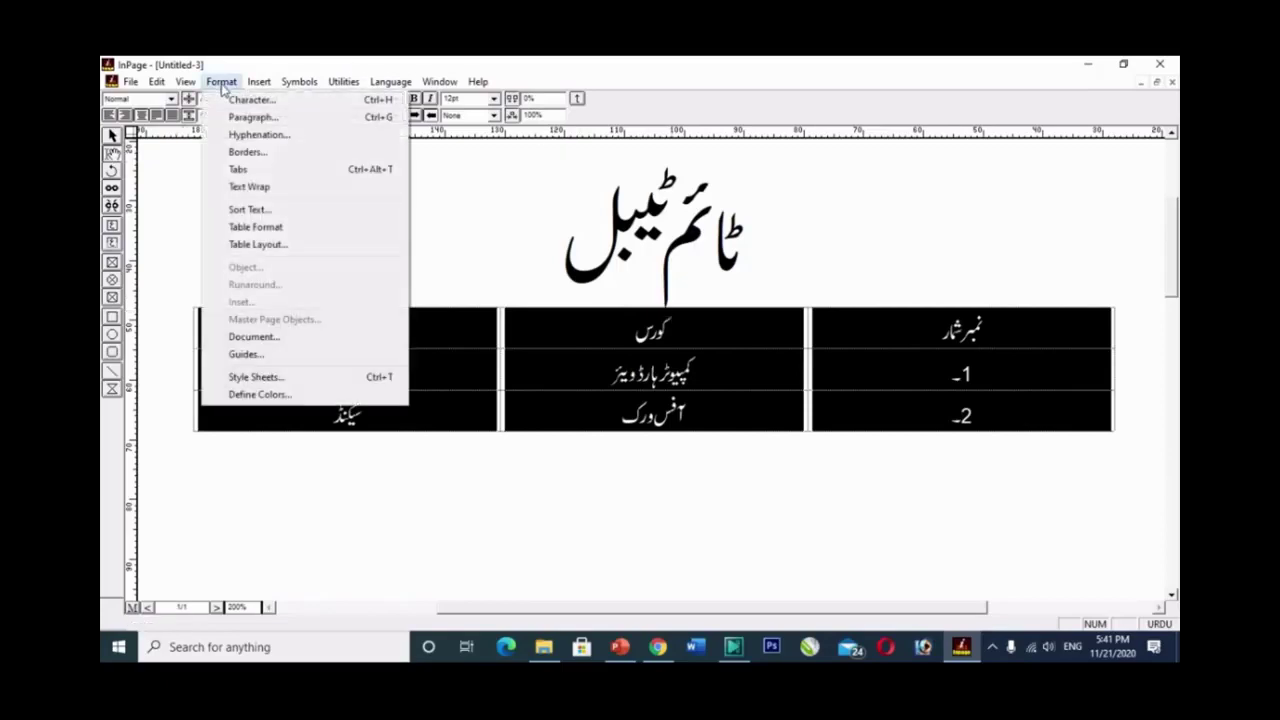
left_click(287, 227)
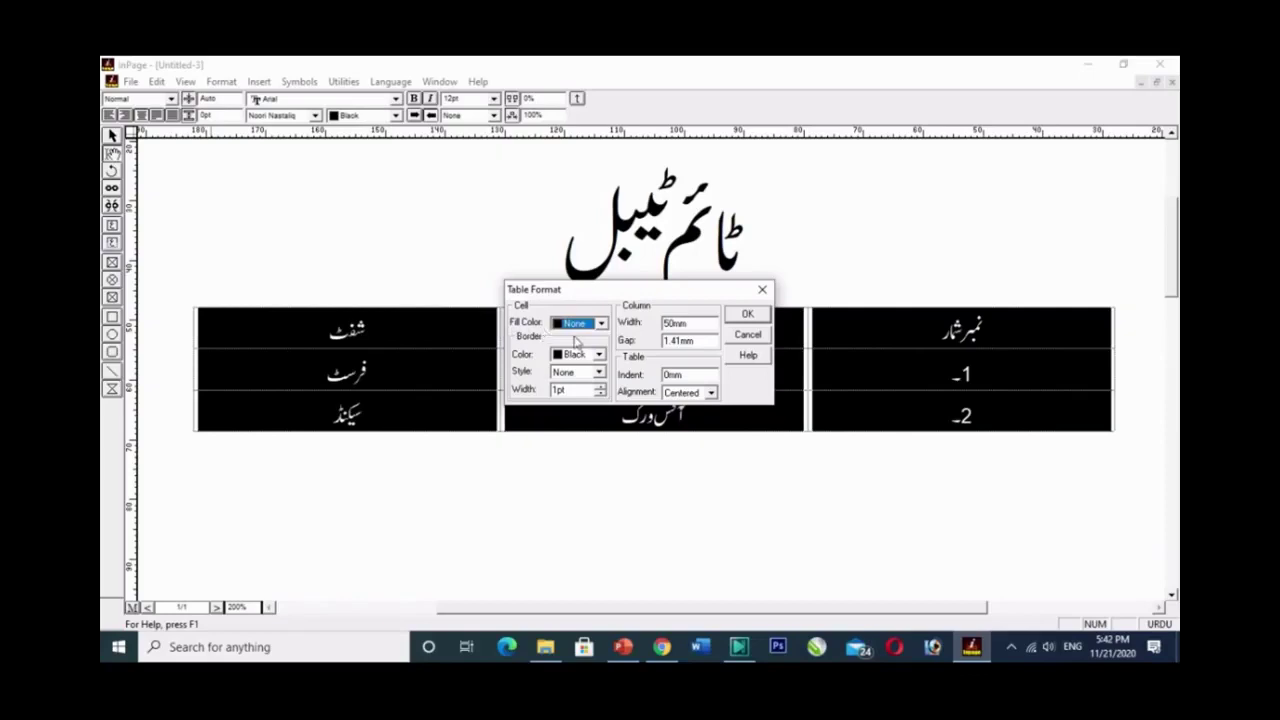
left_click(601, 324)
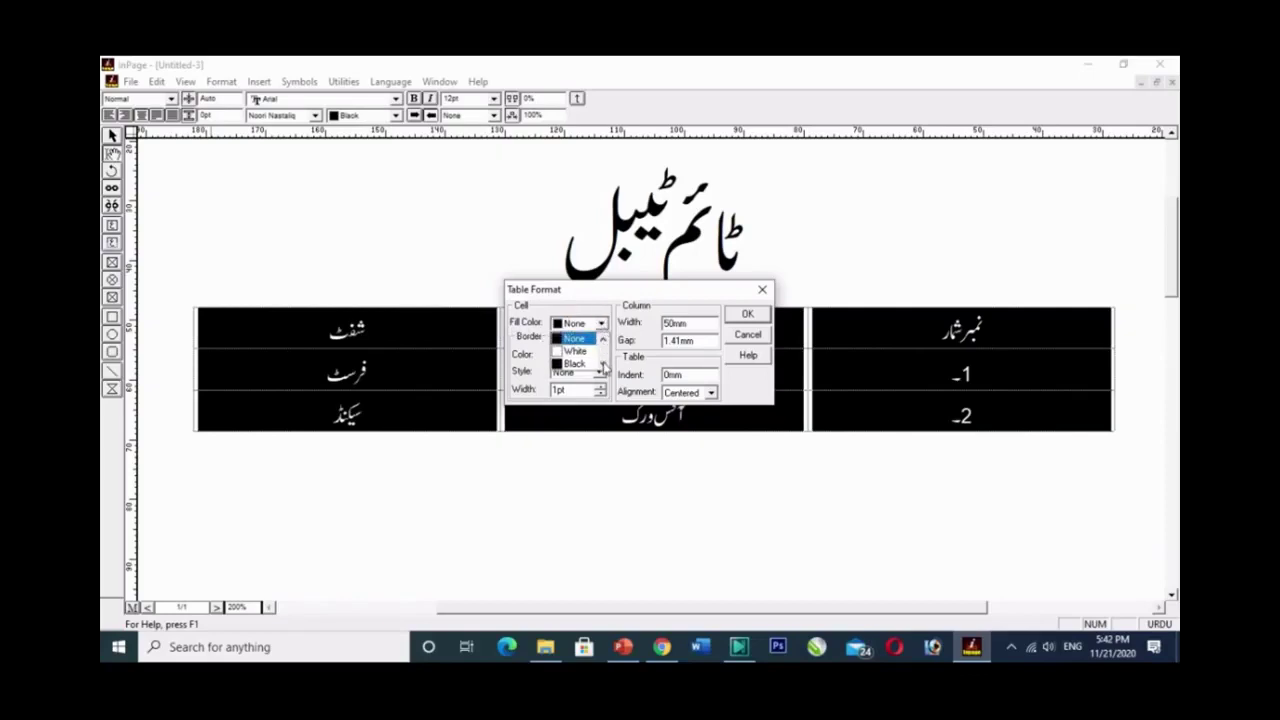
left_click(602, 366)
left_click(602, 366)
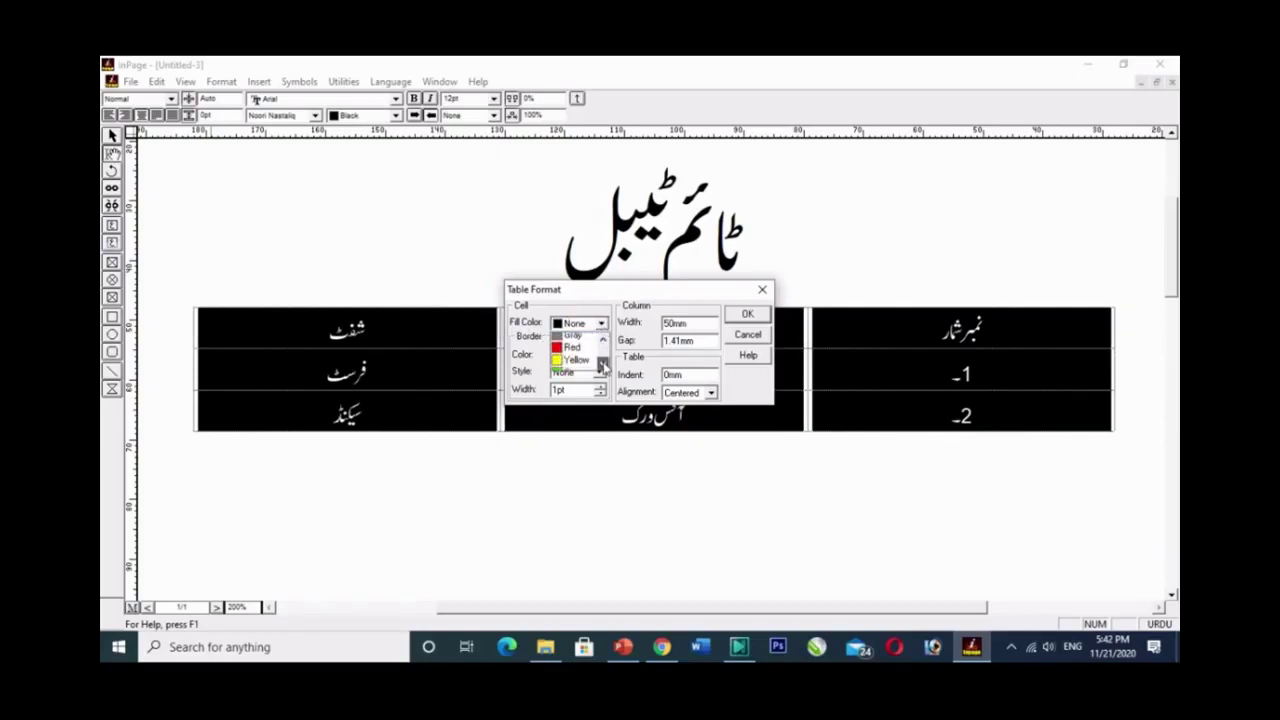
left_click(602, 366)
left_click(602, 366)
left_click(602, 366)
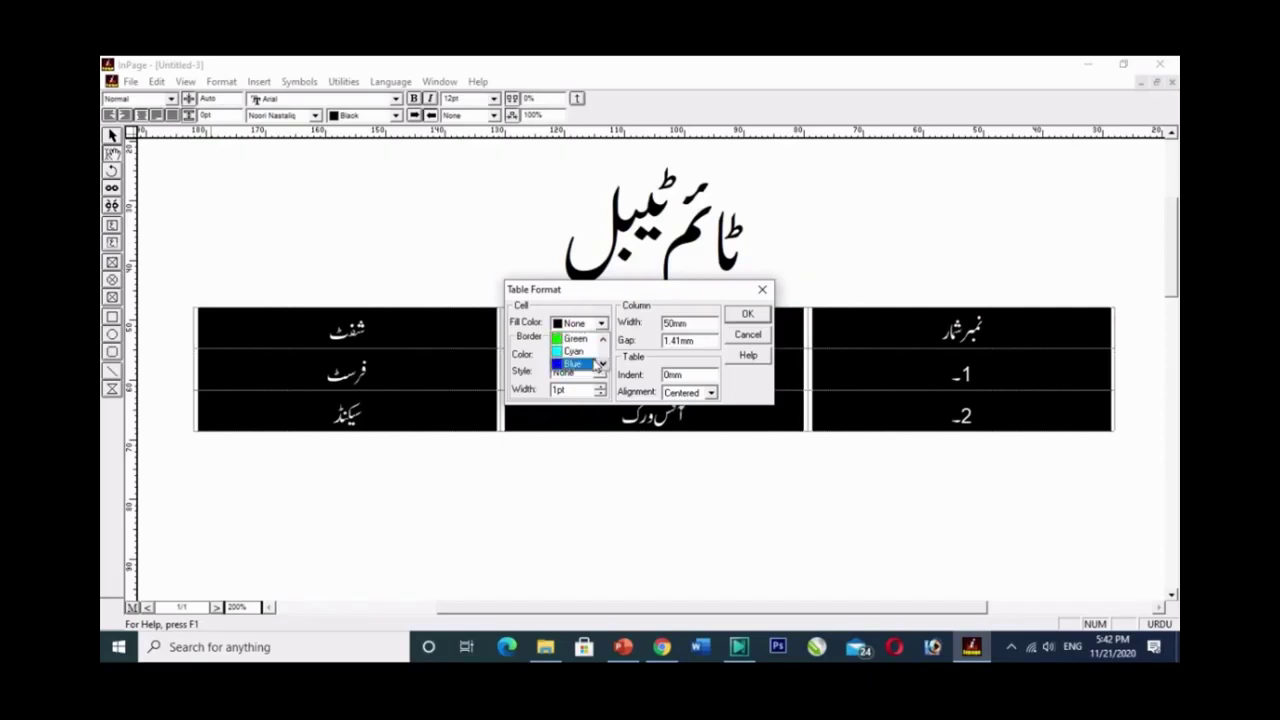
left_click(585, 362)
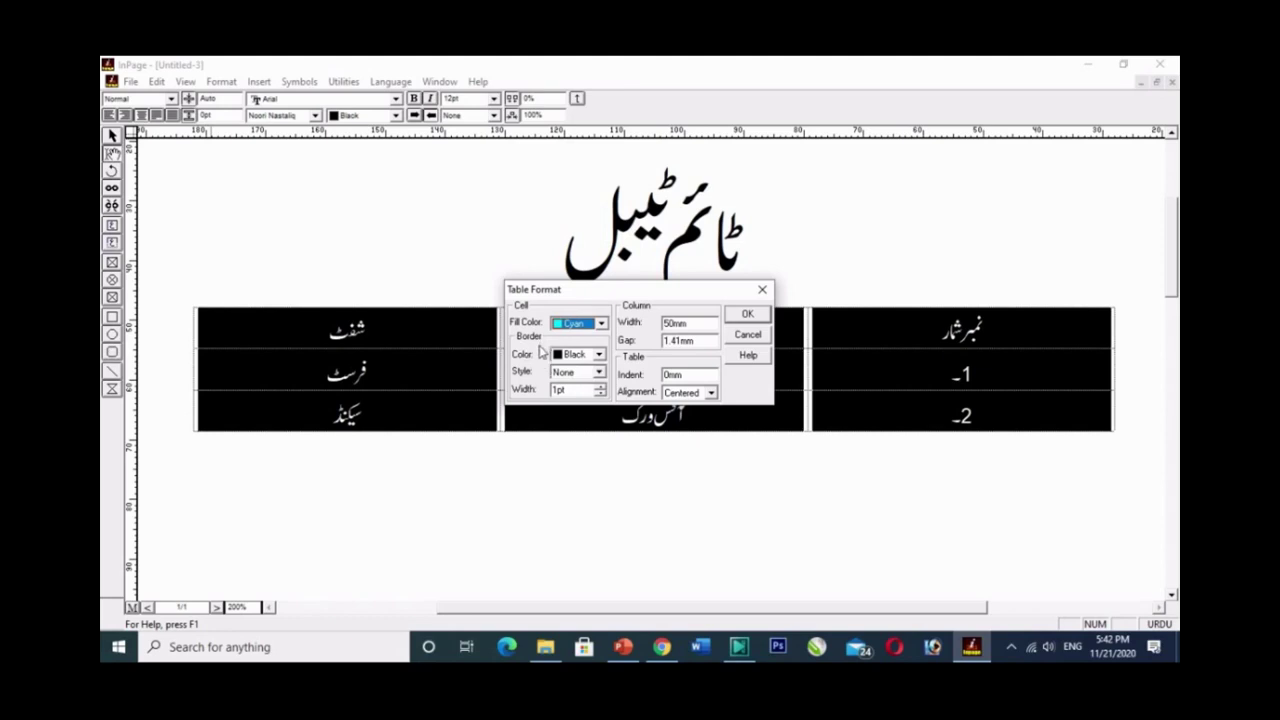
Step: Set the border color of the selected timetable cells to Blue
left_click(598, 355)
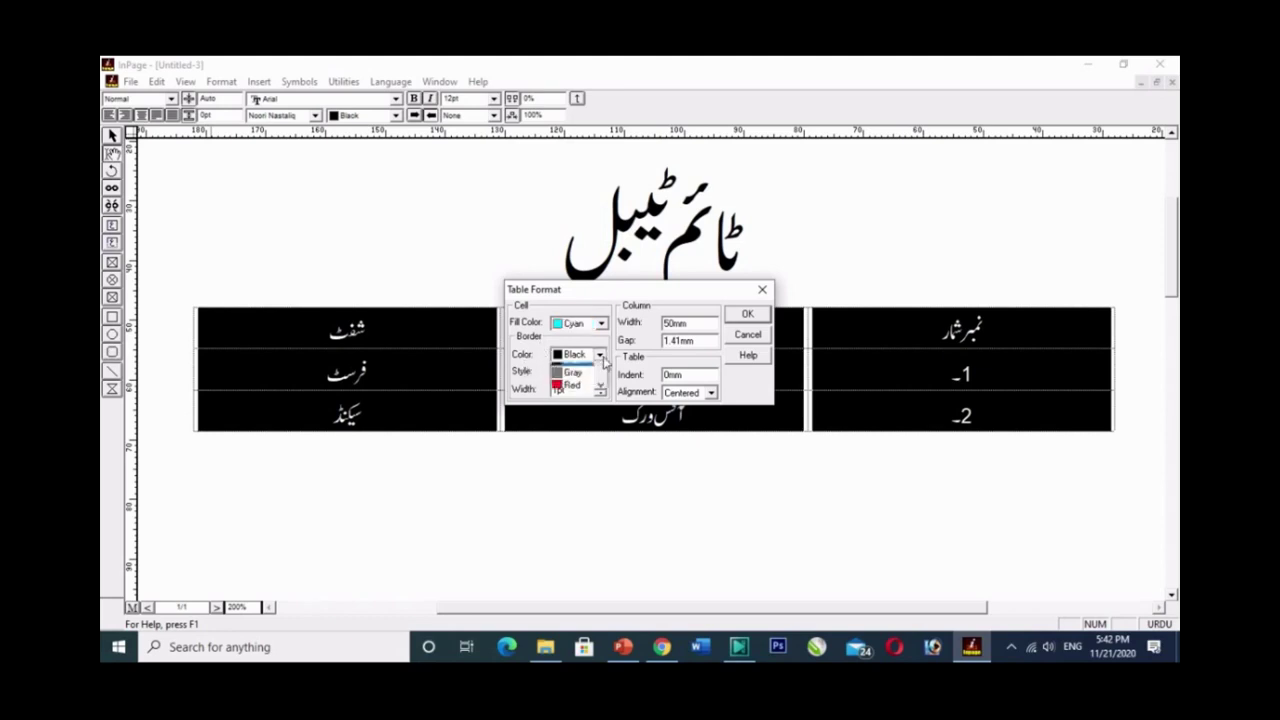
left_click(600, 394)
left_click(600, 394)
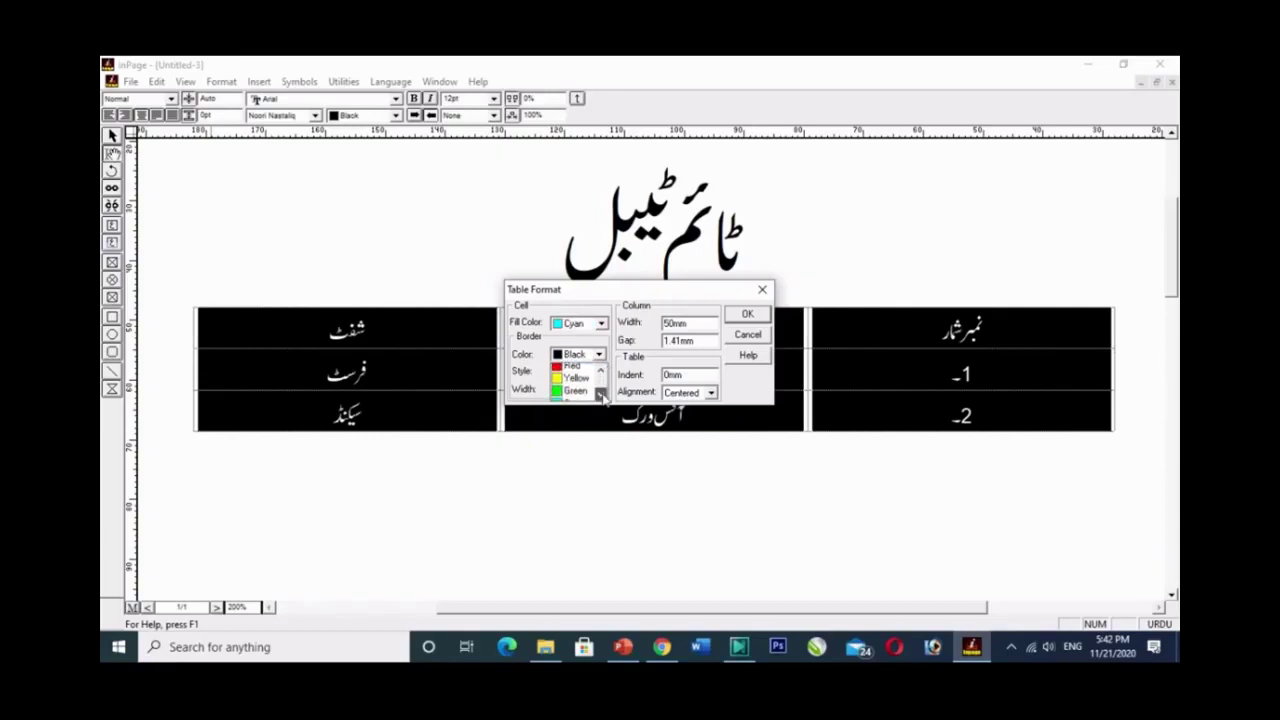
left_click(600, 394)
left_click(600, 394)
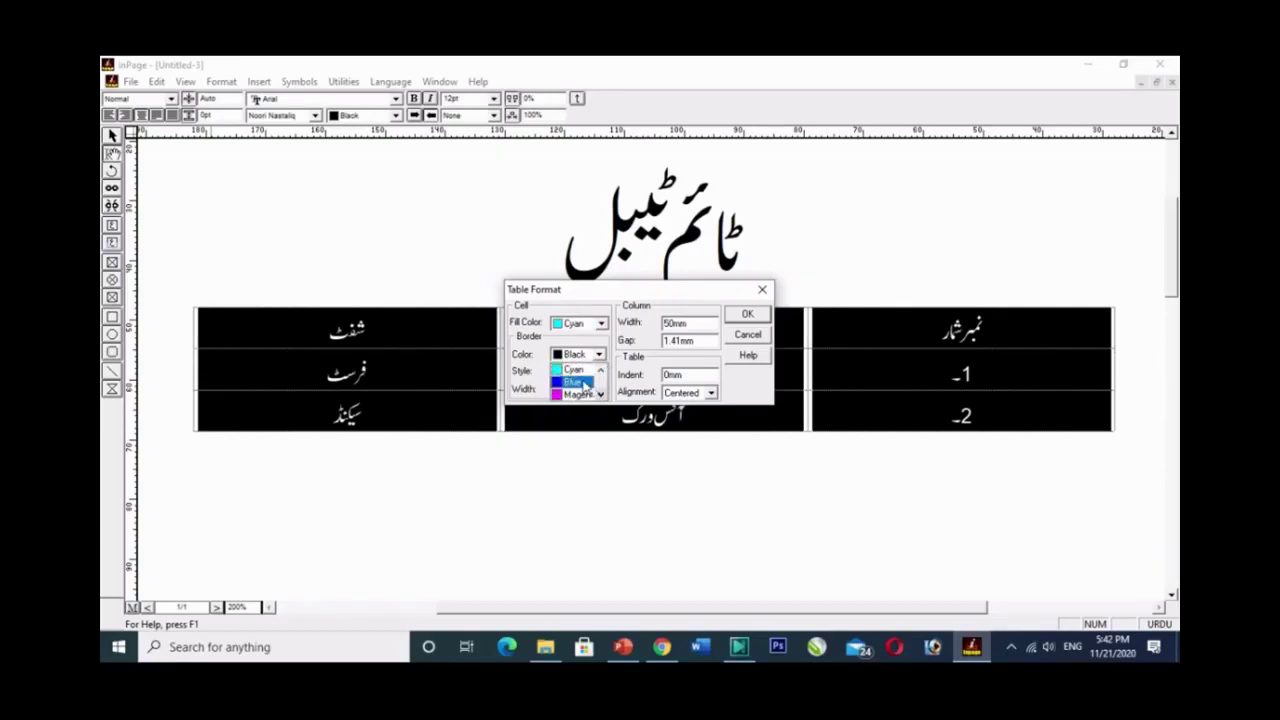
left_click(584, 384)
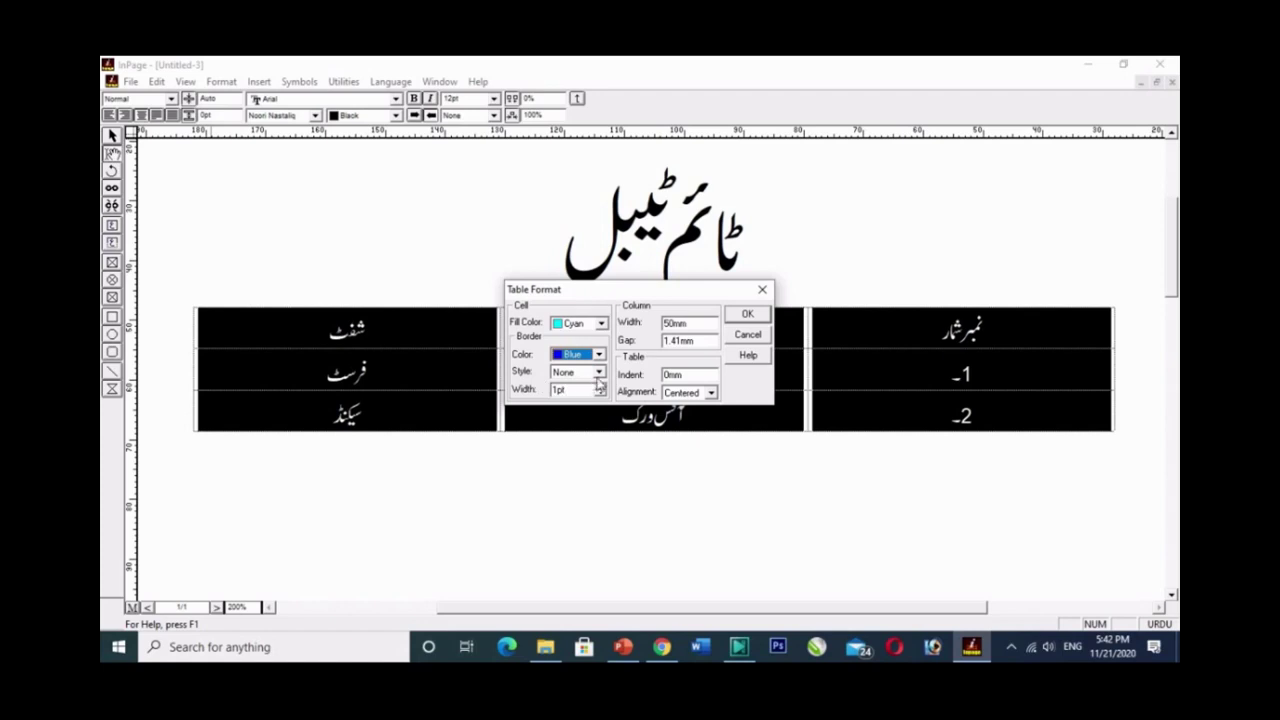
Step: Try the dashed line as the border style of the selected timetable cells
left_click(598, 372)
scroll(606, 419, "down", 2)
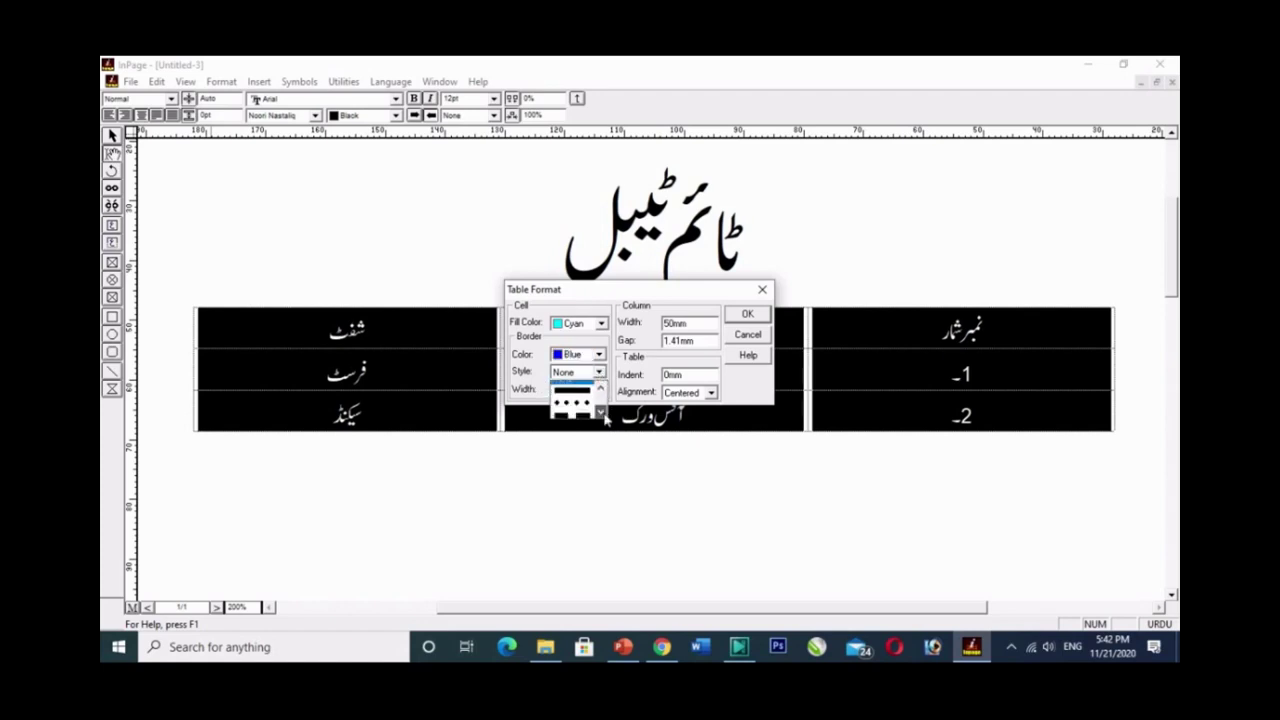
left_click(587, 401)
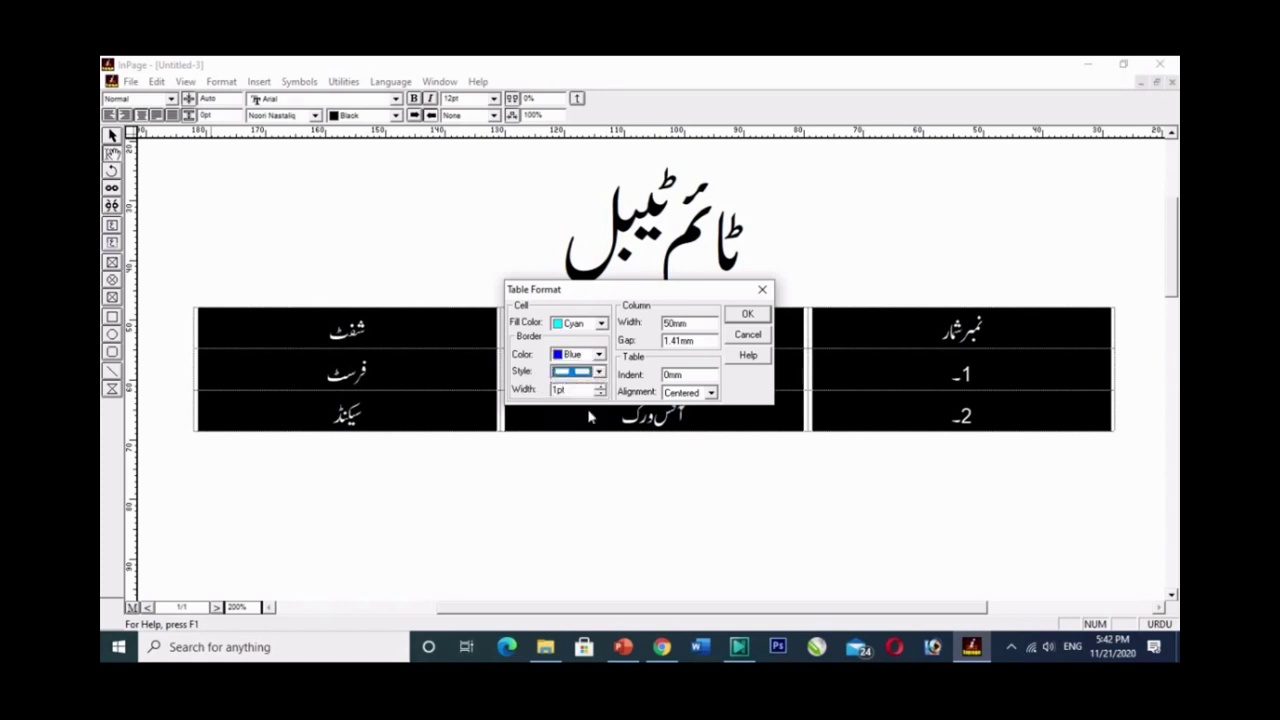
Step: Set the border style of the selected timetable cells to the line with round dots, increase the border width and apply the format
left_click(599, 389)
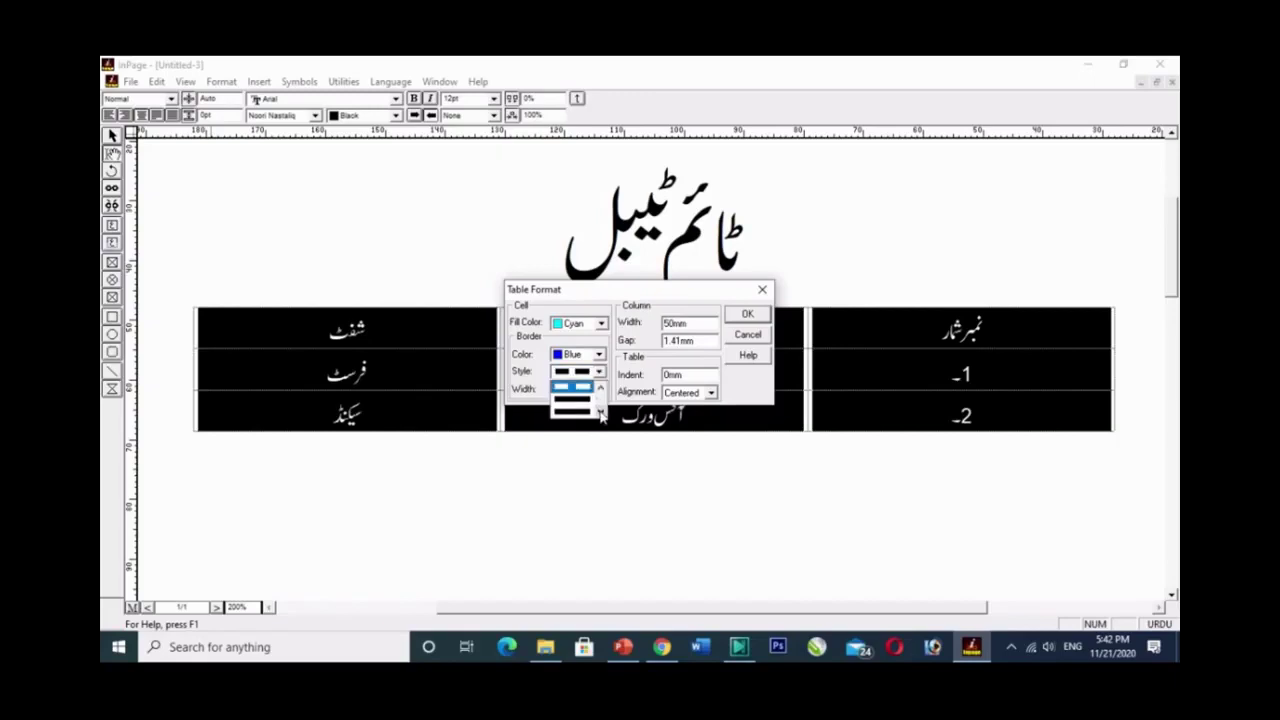
scroll(601, 416, "down", 3)
scroll(601, 416, "down", 3)
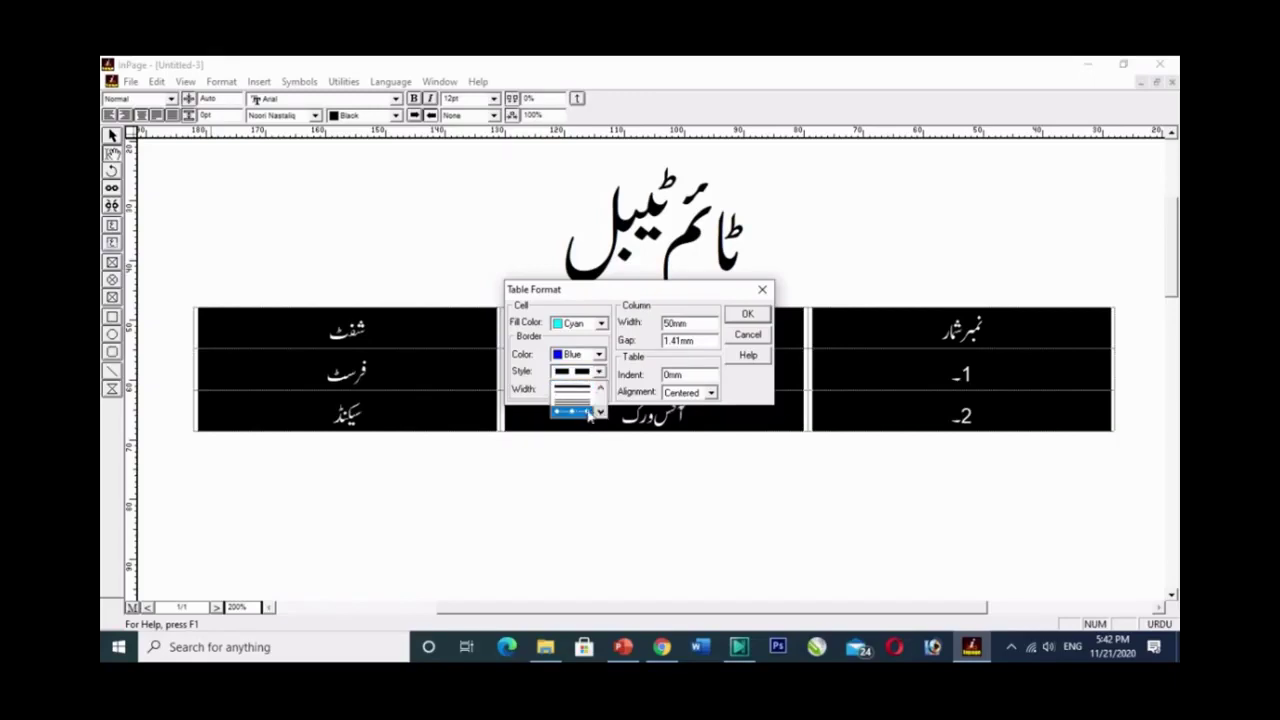
left_click(572, 411)
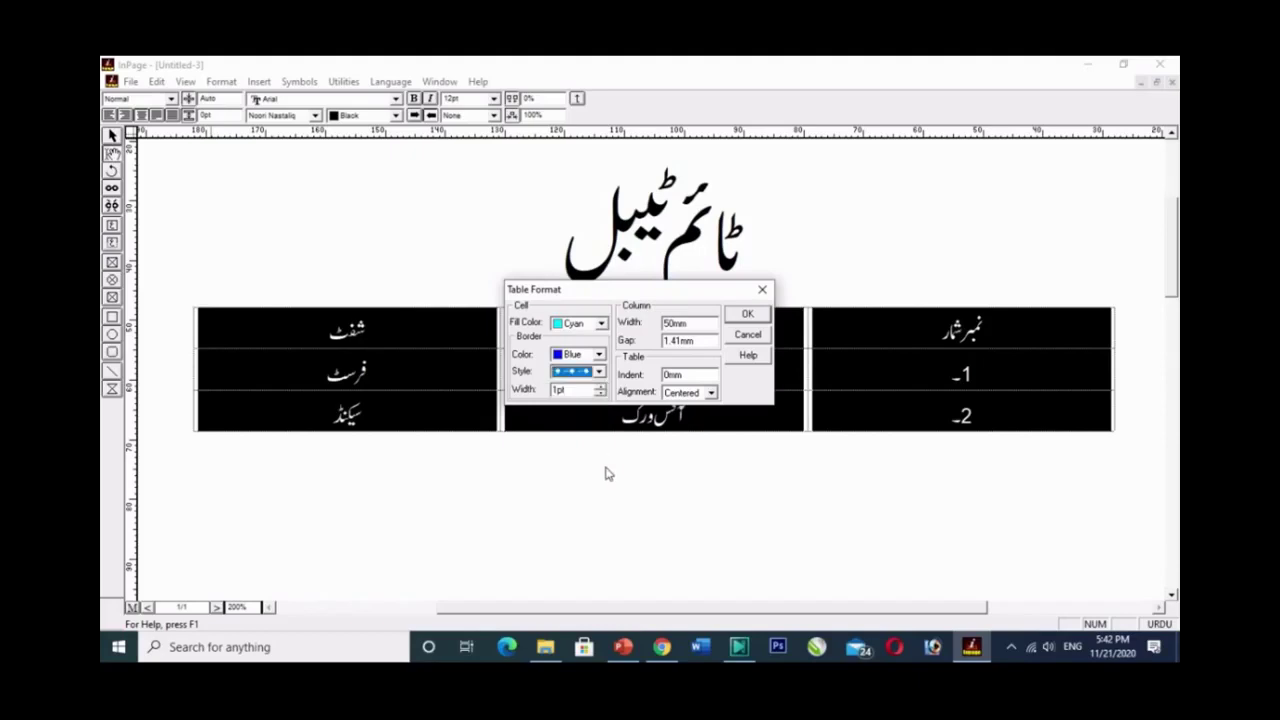
left_click(601, 388)
left_click(602, 387)
left_click(747, 316)
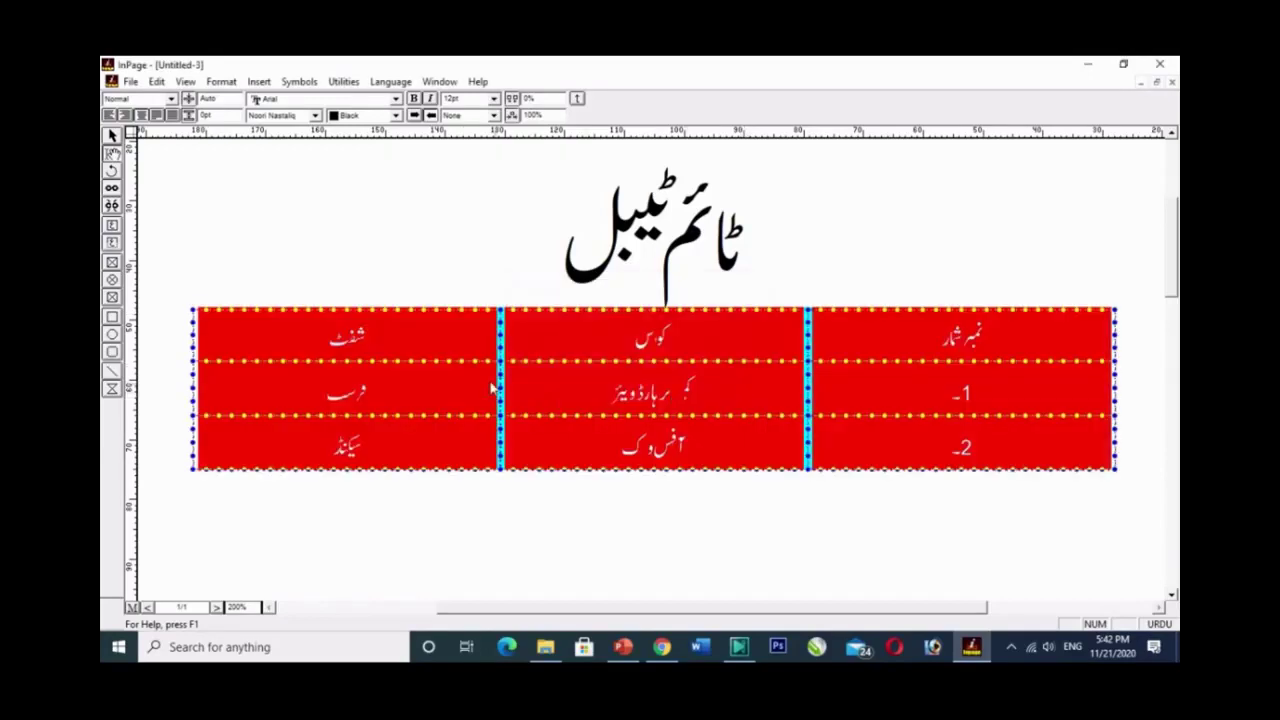
Step: Insert a new column before the شفٹ column of the timetable
left_click(459, 354)
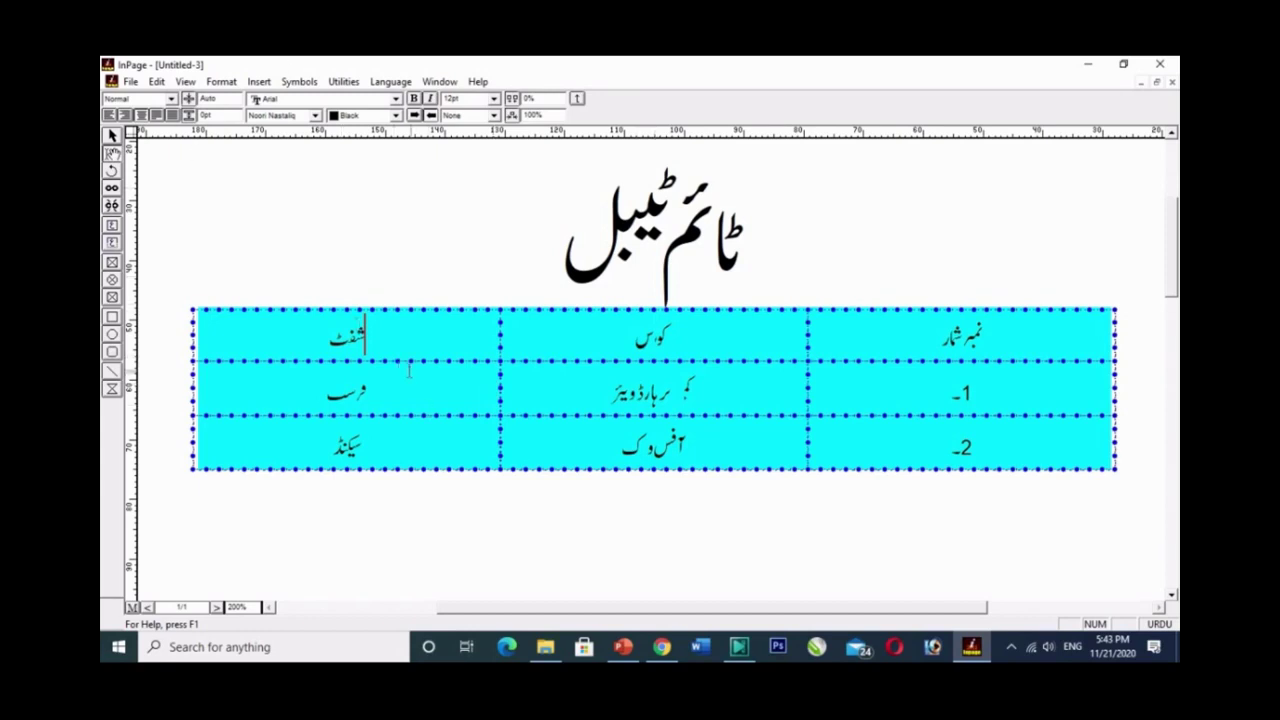
left_click(221, 81)
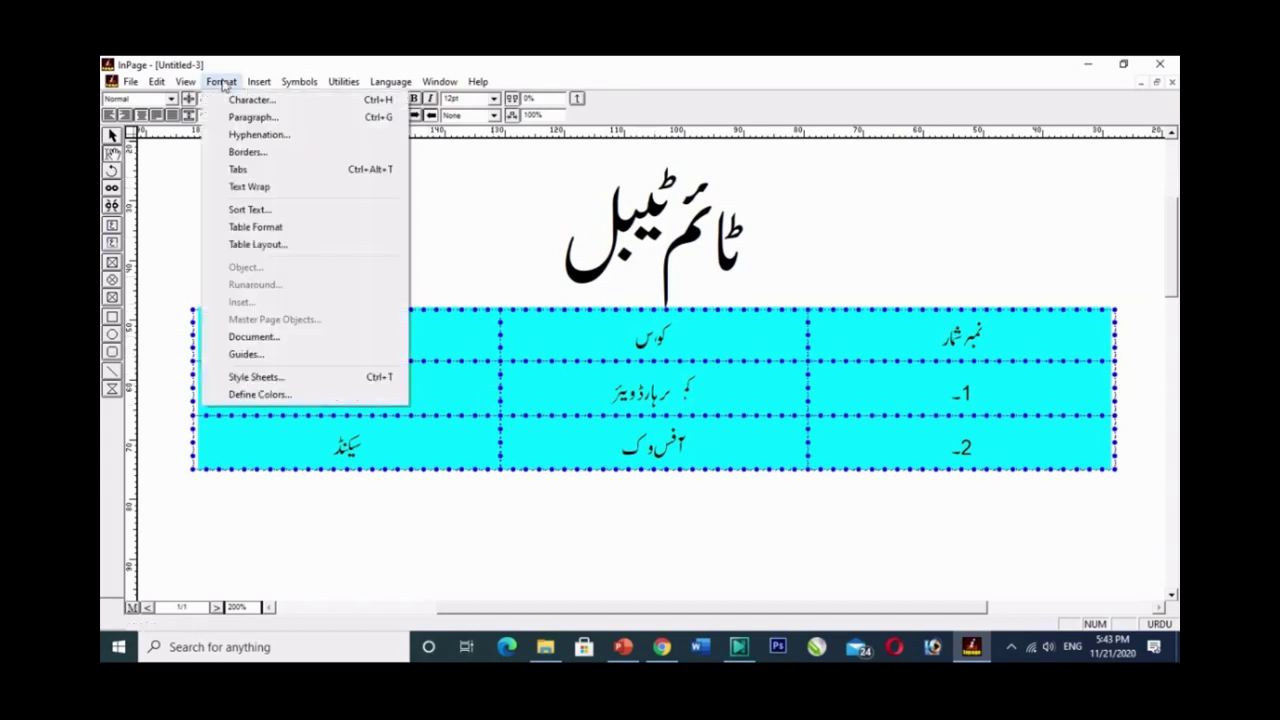
left_click(279, 250)
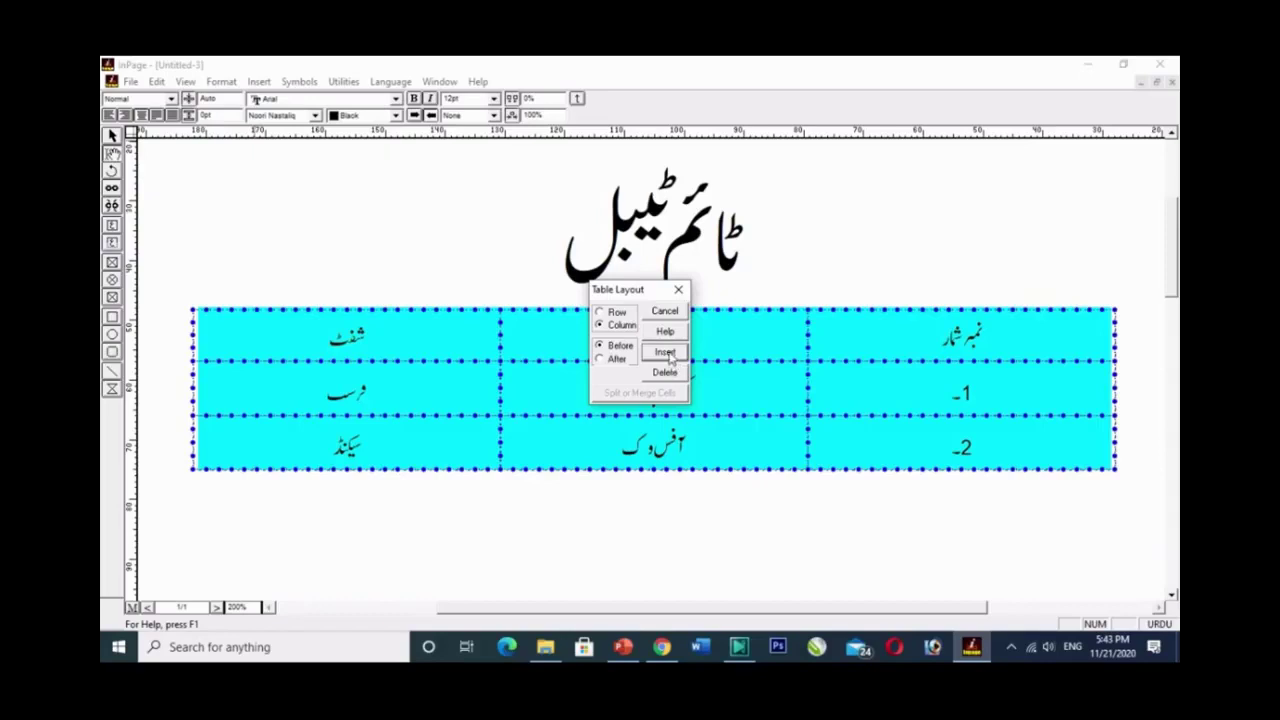
left_click(665, 353)
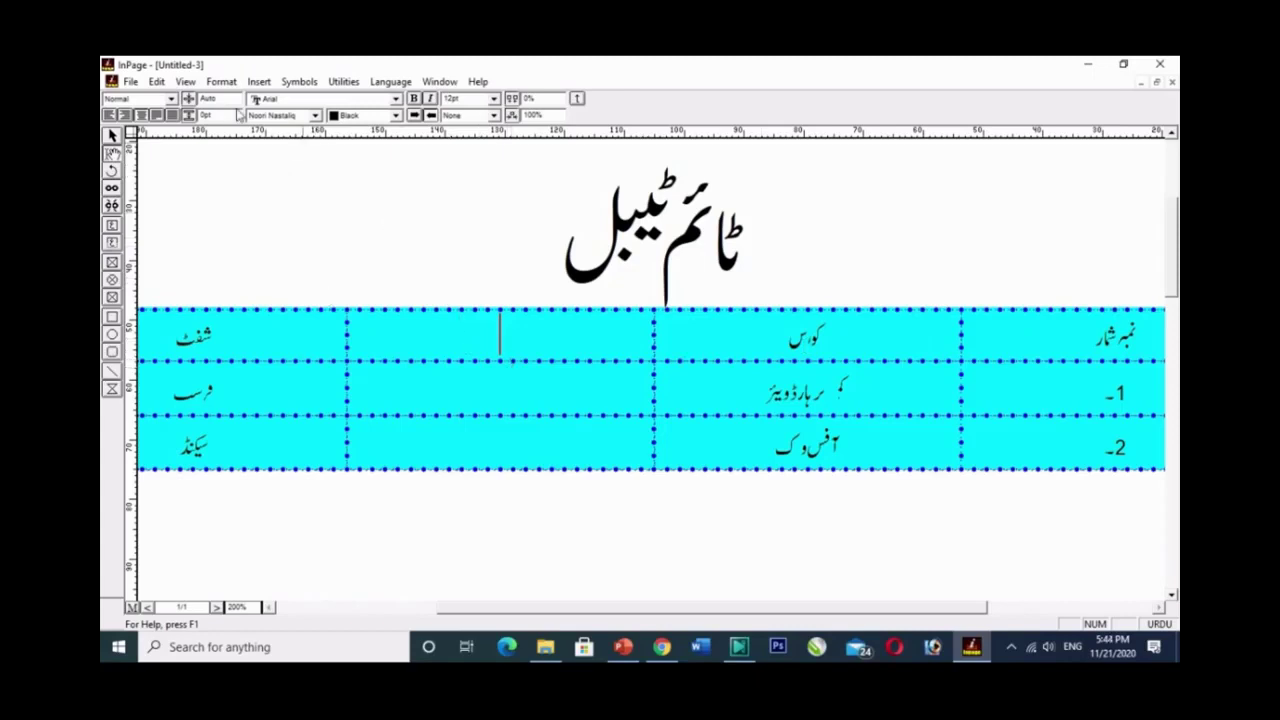
Step: Insert a new row before the header row of the timetable
left_click(222, 82)
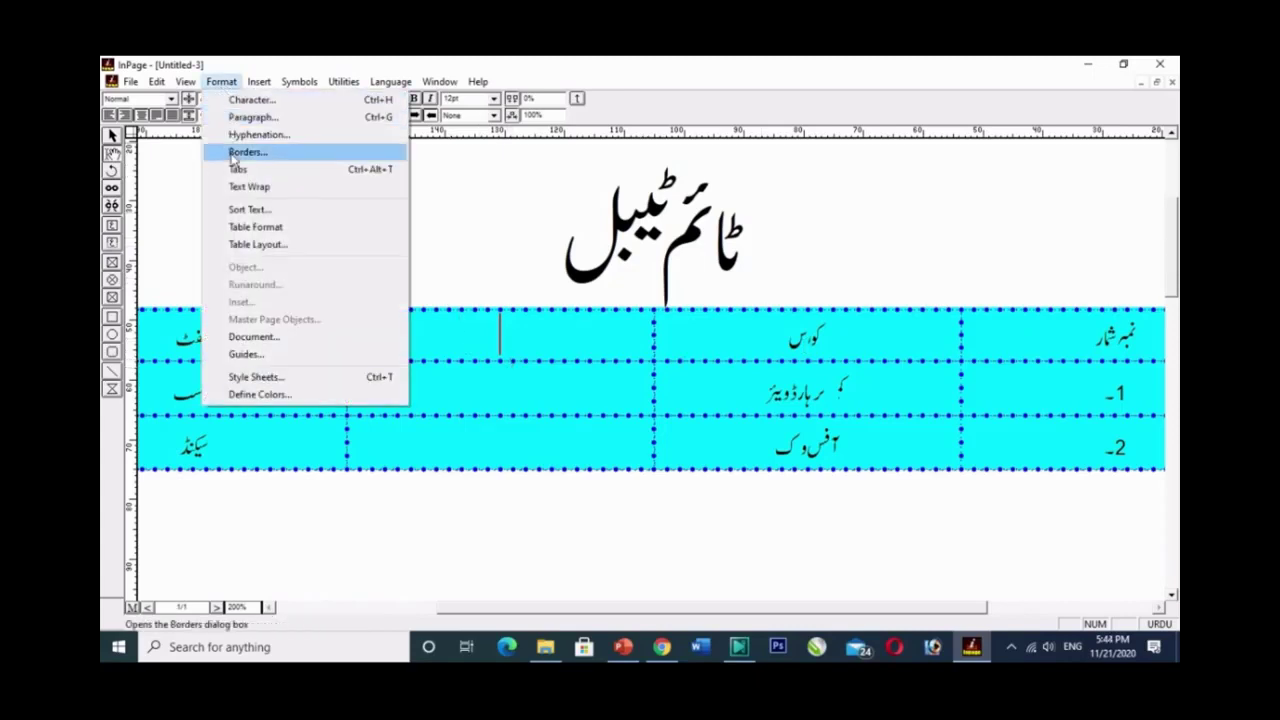
left_click(256, 246)
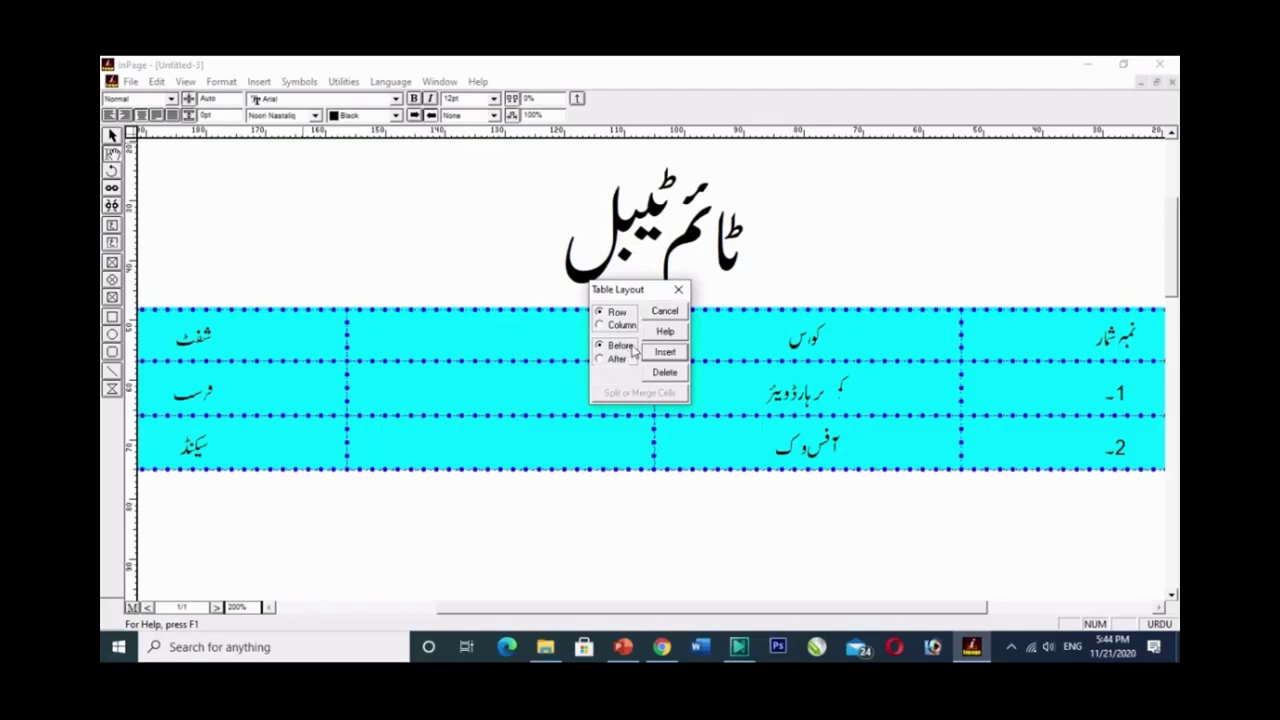
left_click(665, 355)
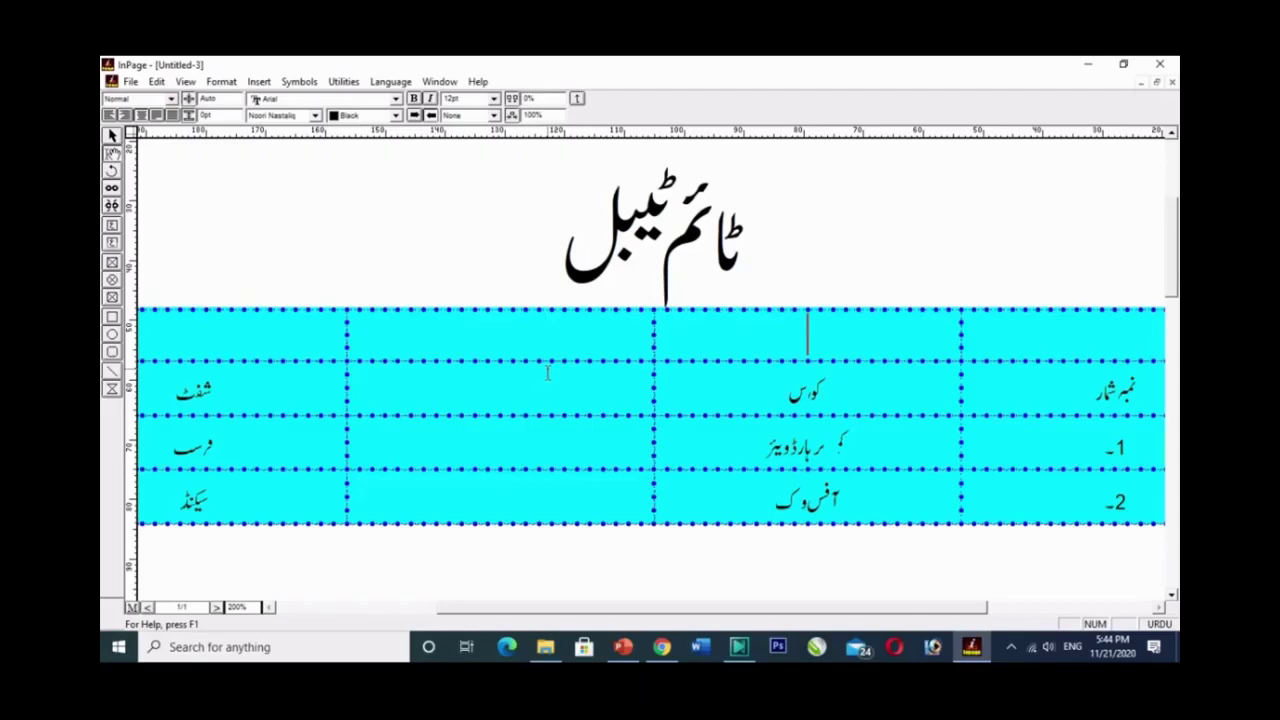
Step: Delete the empty row above the timetable's header row
left_click(220, 83)
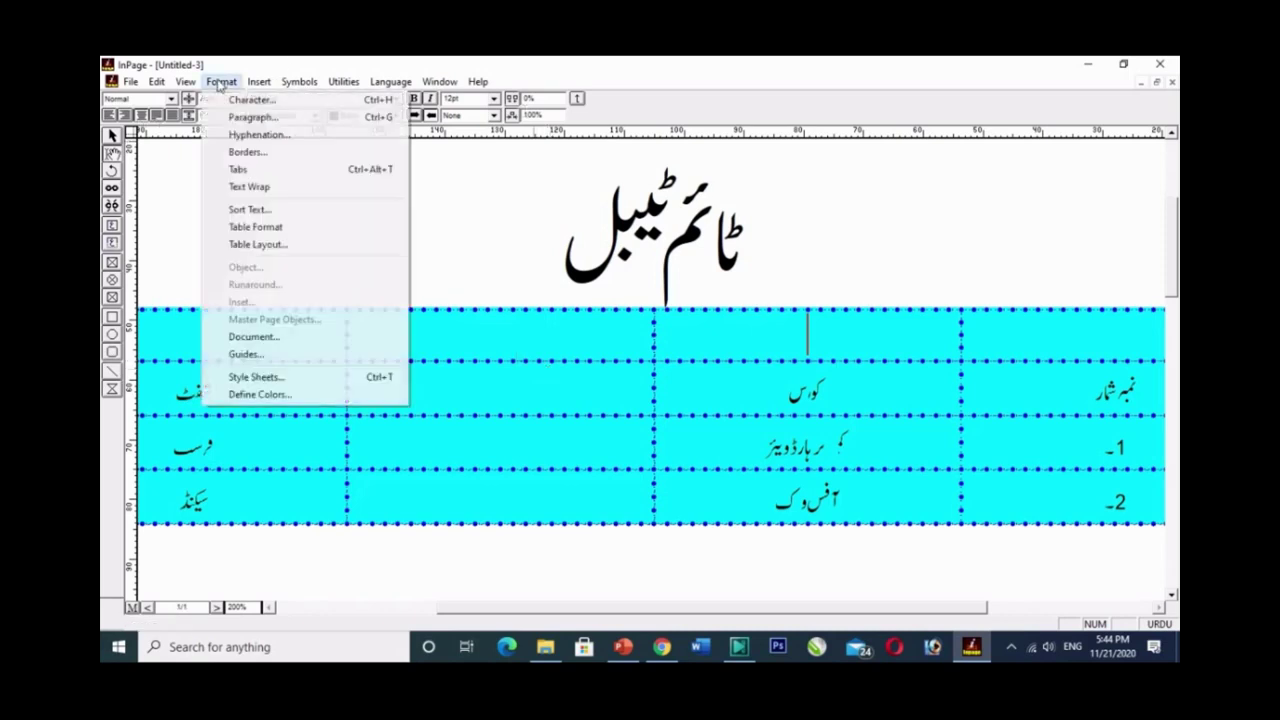
left_click(252, 246)
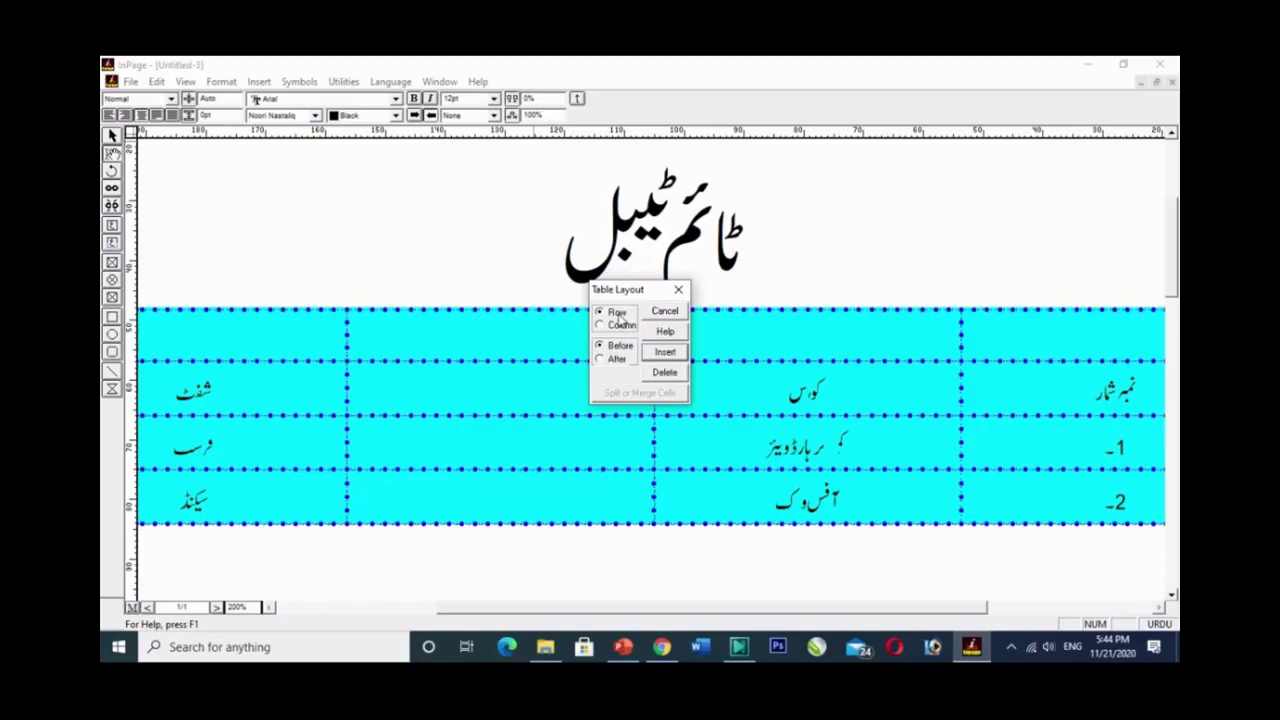
left_click(665, 372)
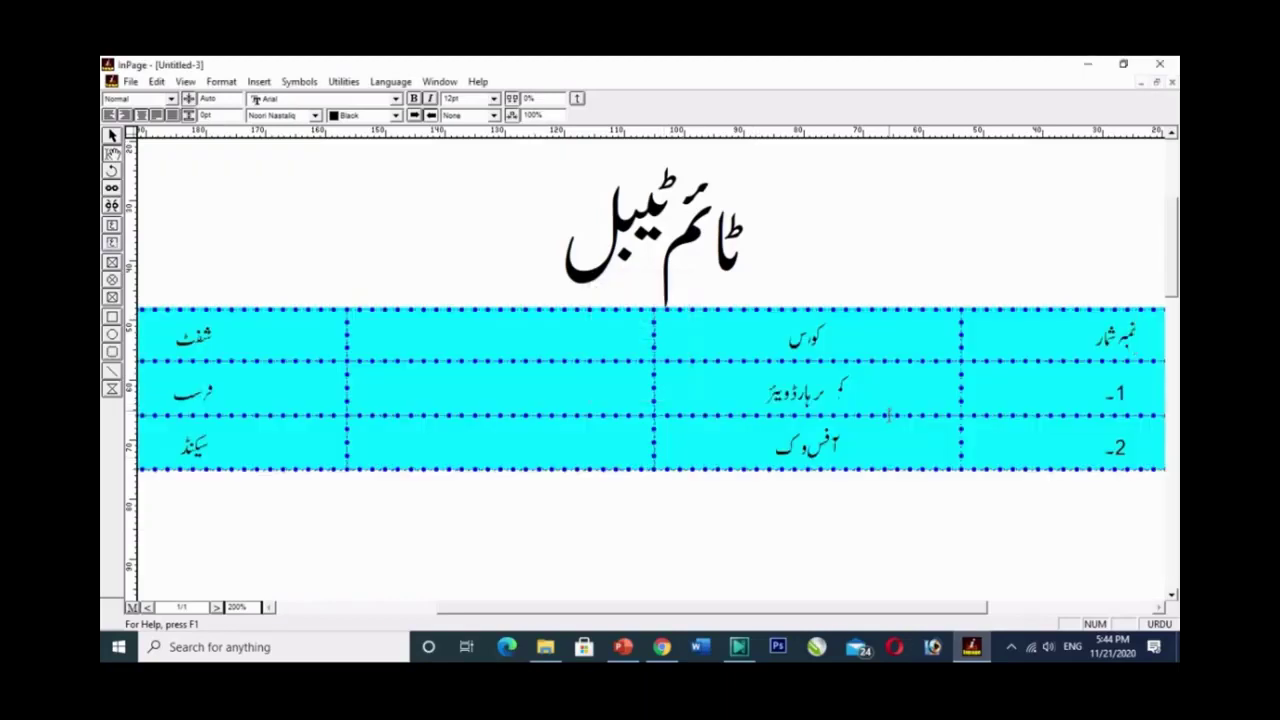
Step: Select all cells of the شفٹ column and the adjacent empty column of the timetable
left_click(517, 330)
left_click(328, 332)
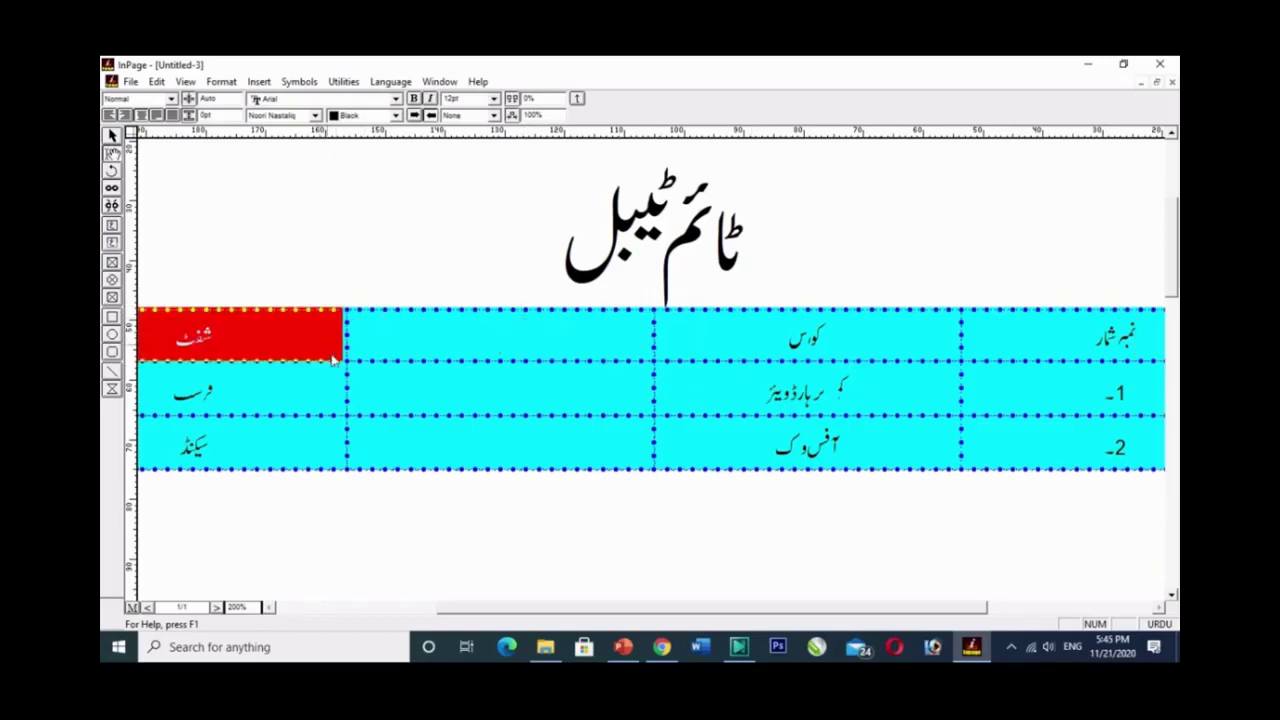
left_click(312, 338)
left_click_drag(312, 338, 391, 443)
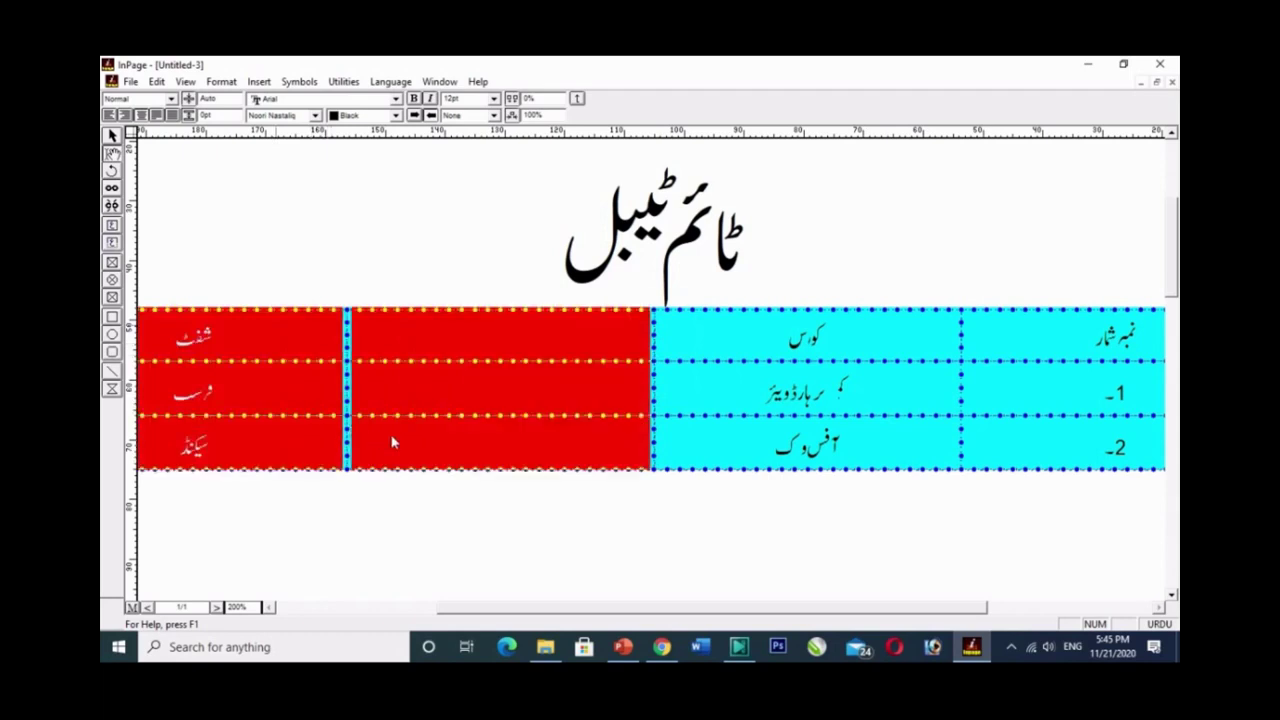
left_click(391, 443)
left_click_drag(212, 335, 383, 430)
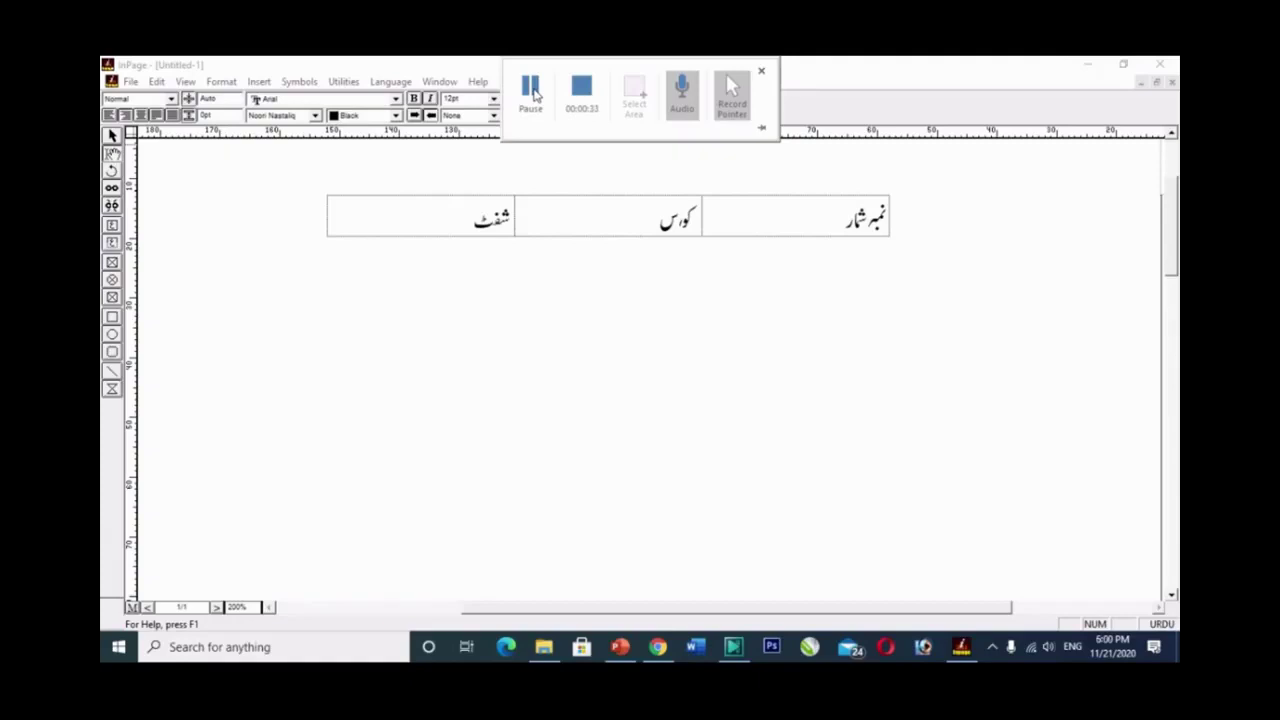
Step: Add a new row below the header row, continuing from the شفٹ cell of the three-column table
left_click(461, 223)
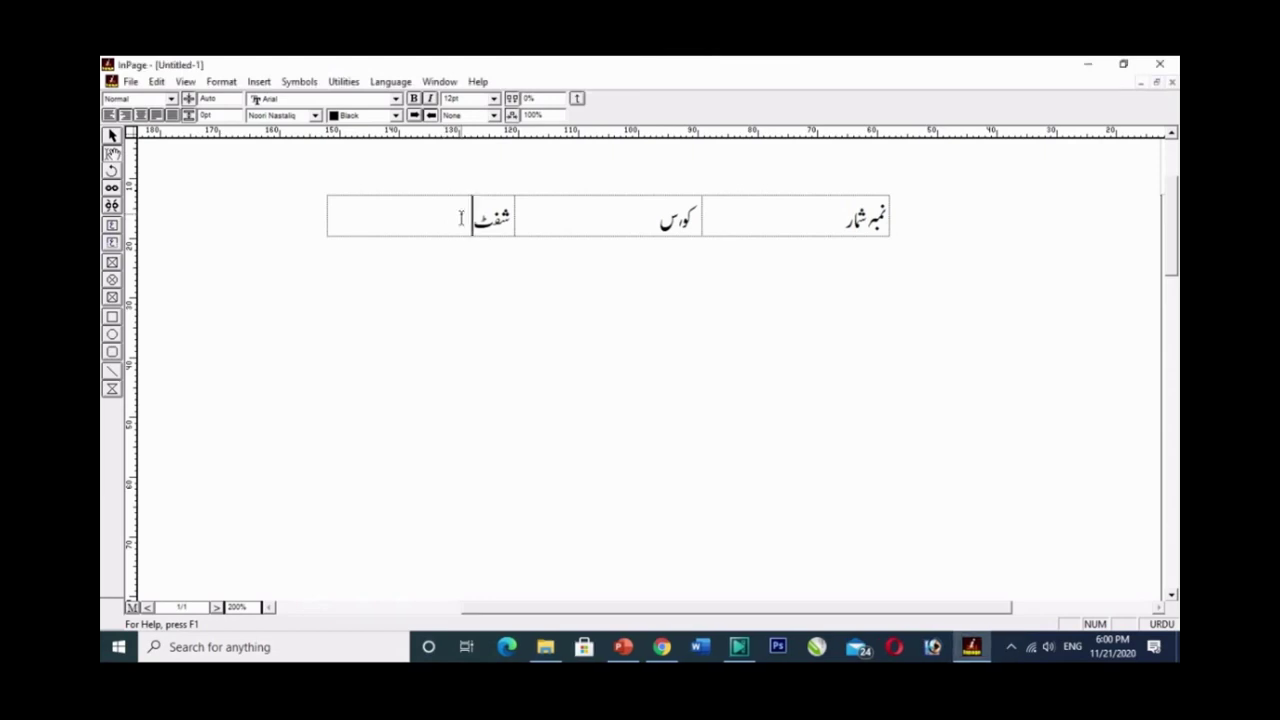
key("Tab")
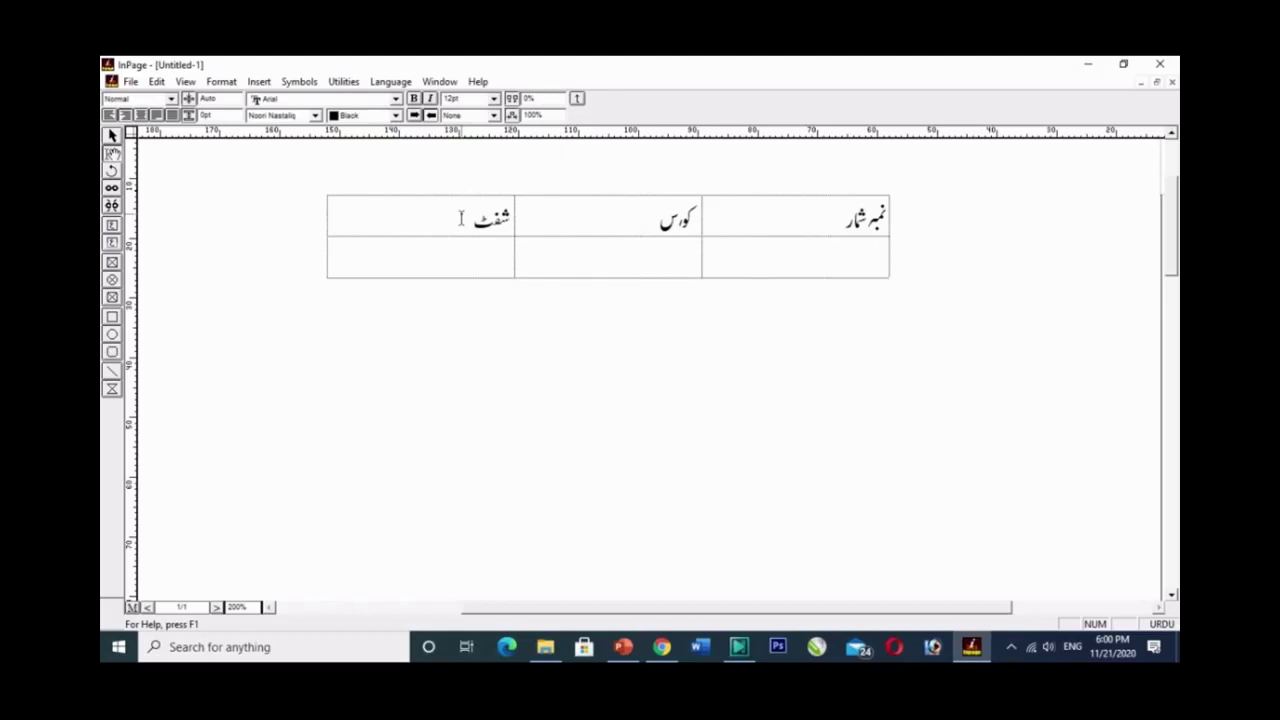